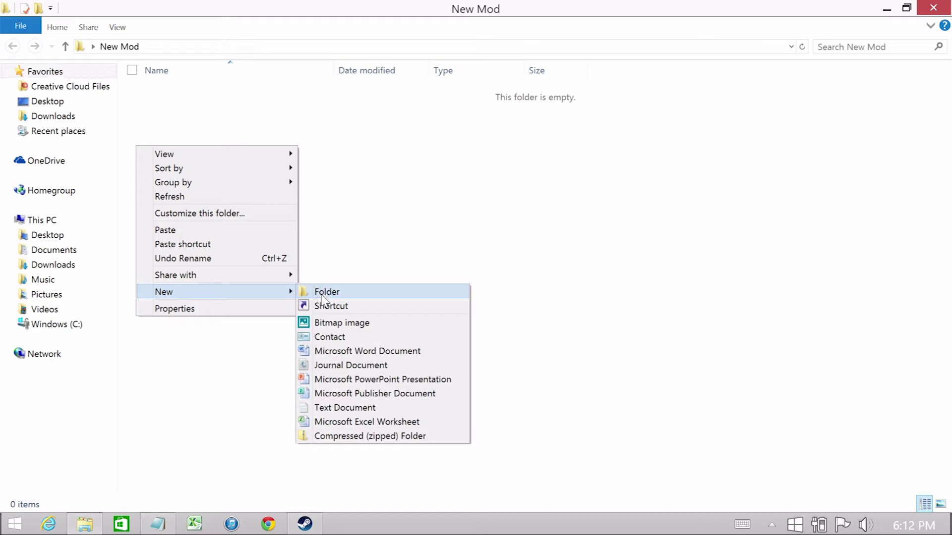
Create a folder named Data in the New Mod folder and a Music folder inside it.
{"action": "type", "text": "Data"}
{"action": "key", "text": "Return"}
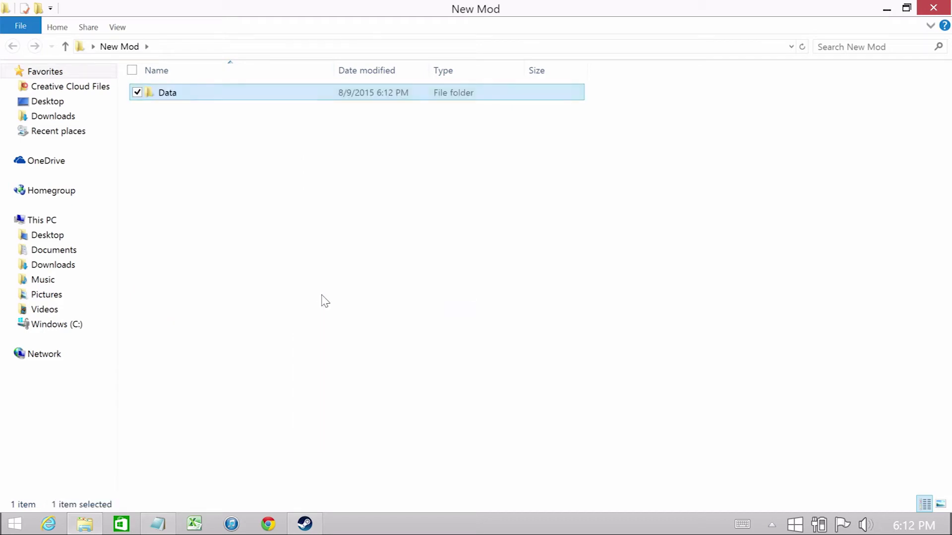
{"action": "double_click", "coordinate": [190, 97]}
{"action": "right_click", "coordinate": [180, 134]}
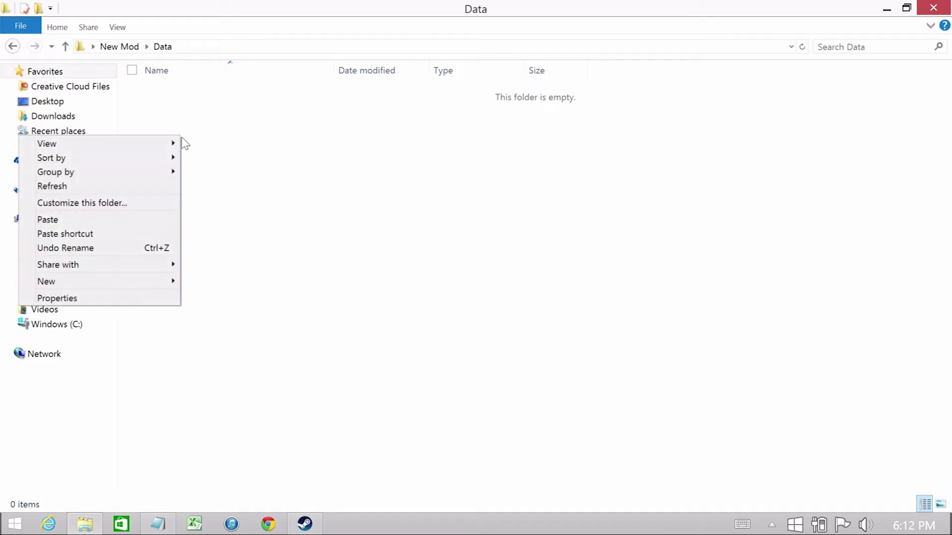
{"action": "mouse_move", "coordinate": [130, 287]}
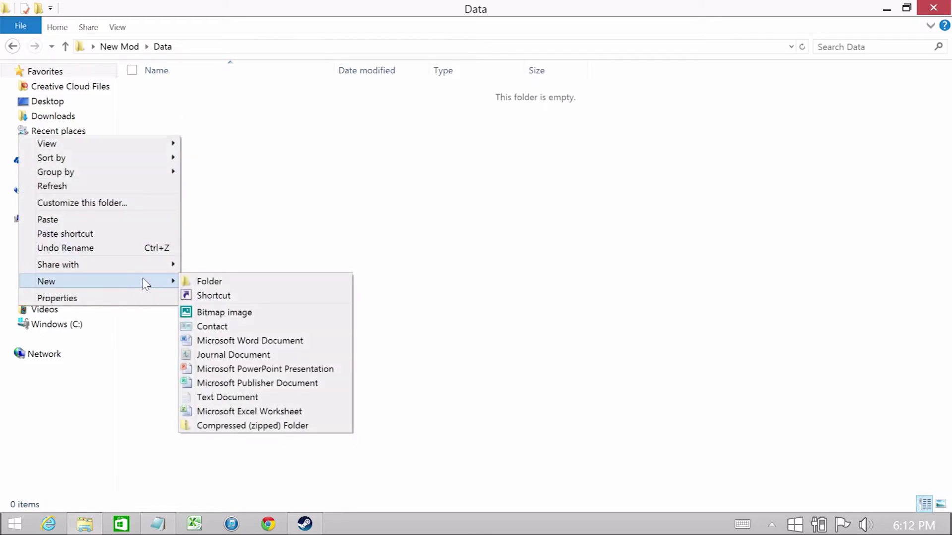
{"action": "left_click", "coordinate": [219, 282]}
{"action": "type", "text": "Music"}
{"action": "key", "text": "Return"}
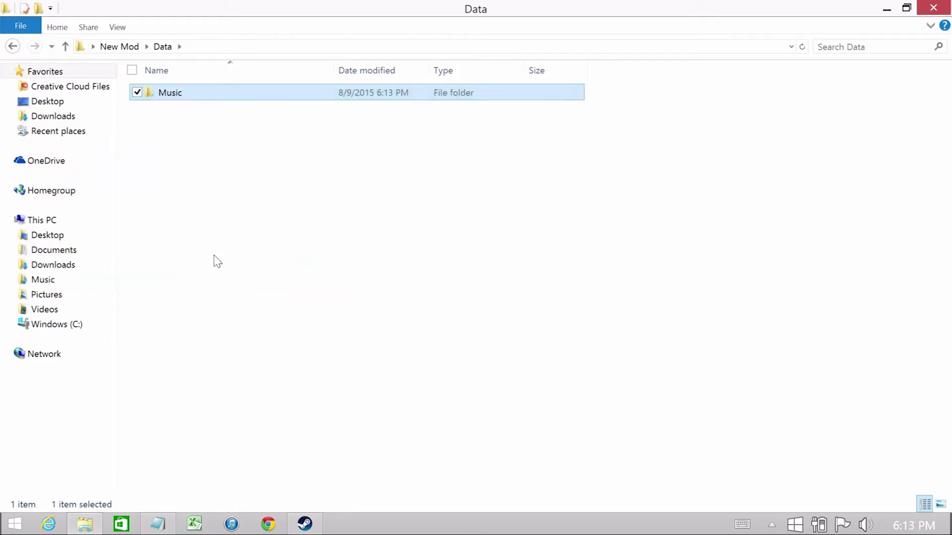
Create a folder named Special inside the Music folder and open it.
{"action": "double_click", "coordinate": [192, 94]}
{"action": "right_click", "coordinate": [223, 186]}
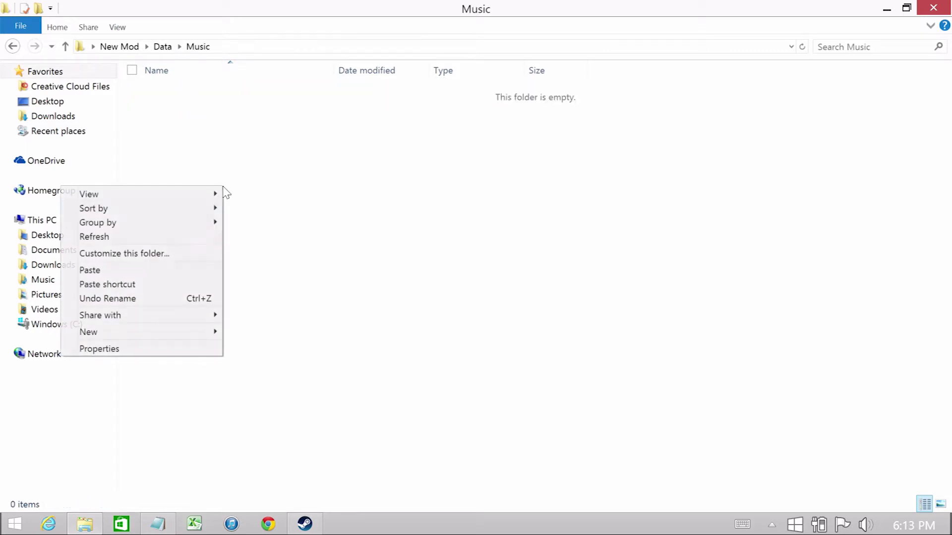
{"action": "mouse_move", "coordinate": [168, 332]}
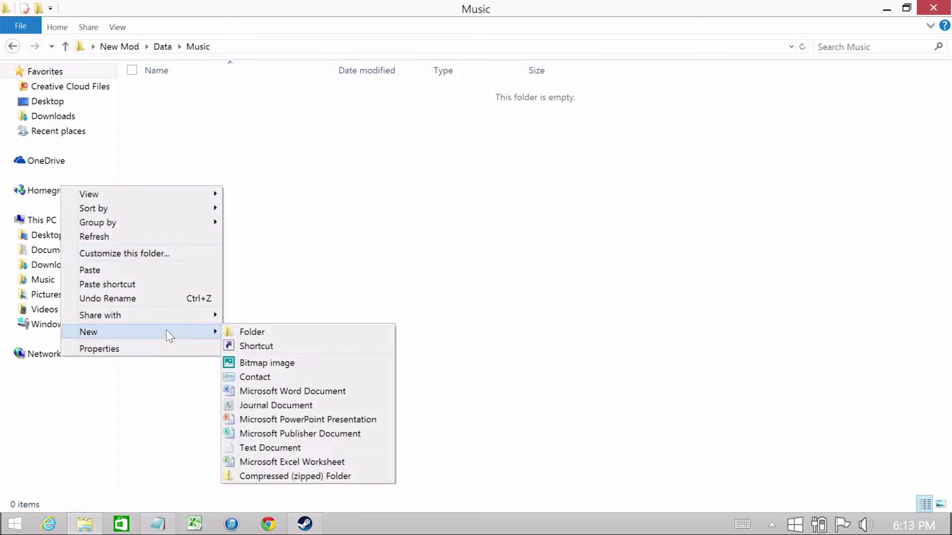
{"action": "left_click", "coordinate": [269, 333]}
{"action": "type", "text": "Special"}
{"action": "key", "text": "Return"}
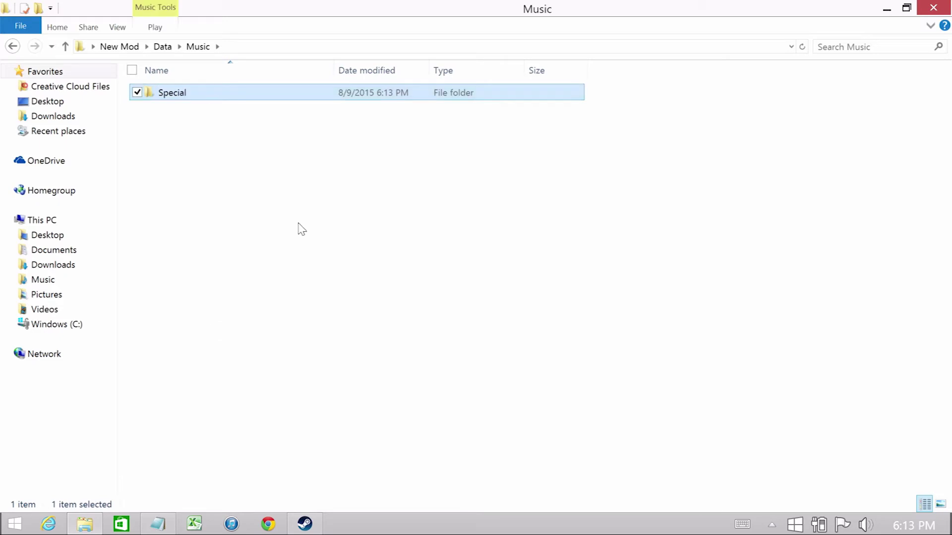
{"action": "double_click", "coordinate": [204, 94]}
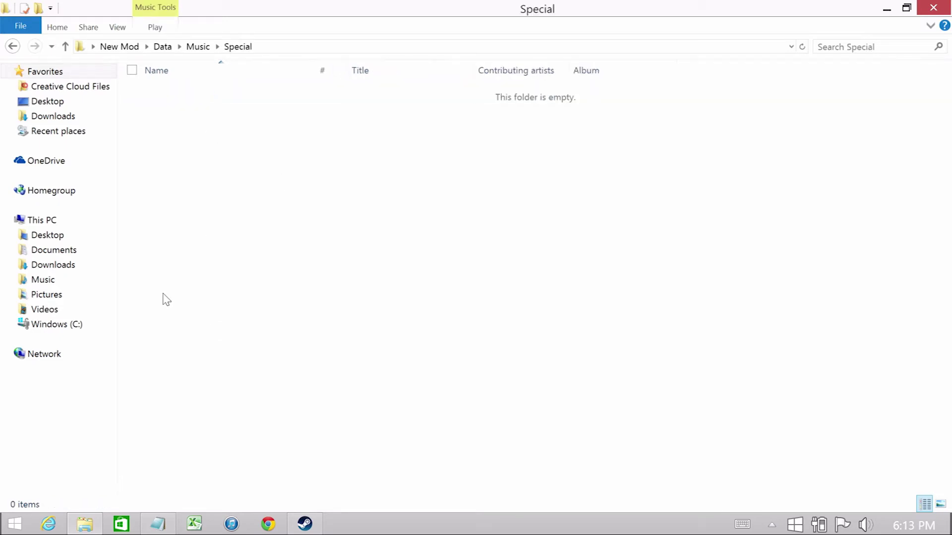
Copy mus_maintheme.xwm from the Data\Music\Special folder of the Skyrim installation.
{"action": "right_click", "coordinate": [86, 529]}
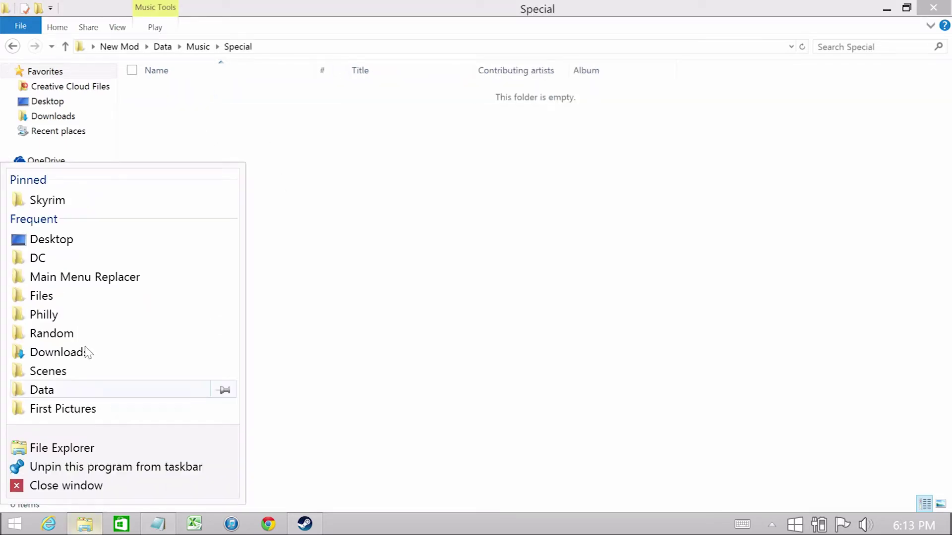
{"action": "left_click", "coordinate": [72, 202]}
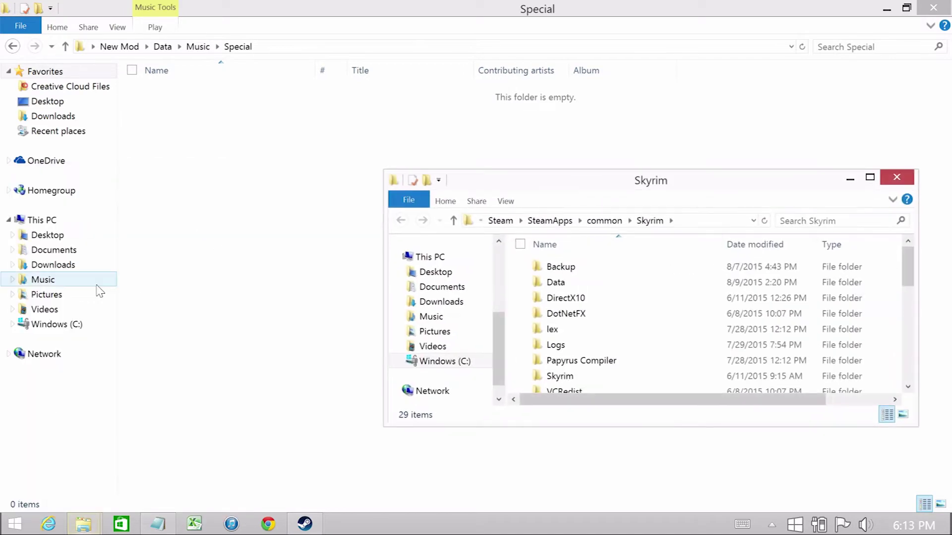
{"action": "left_click_drag", "start_coordinate": [673, 186], "coordinate": [721, 5]}
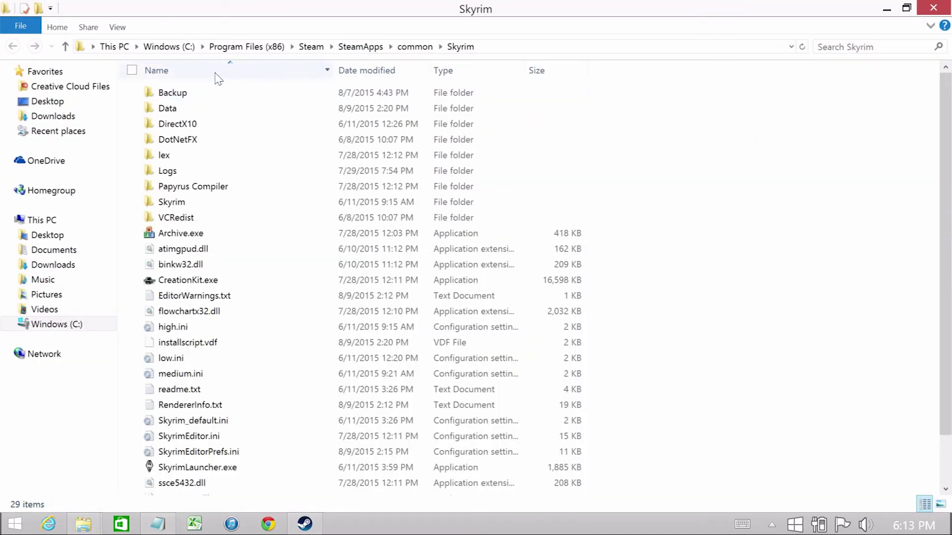
{"action": "double_click", "coordinate": [186, 108]}
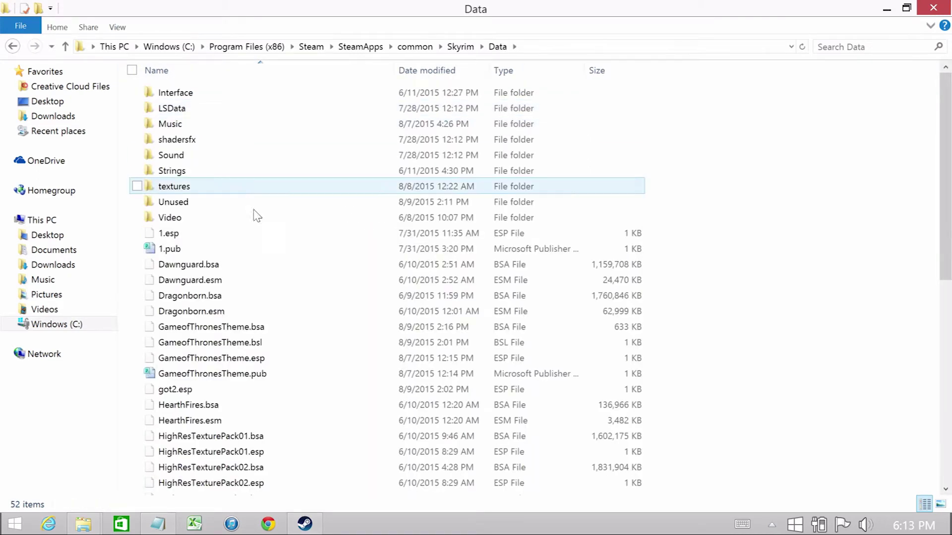
{"action": "double_click", "coordinate": [190, 124]}
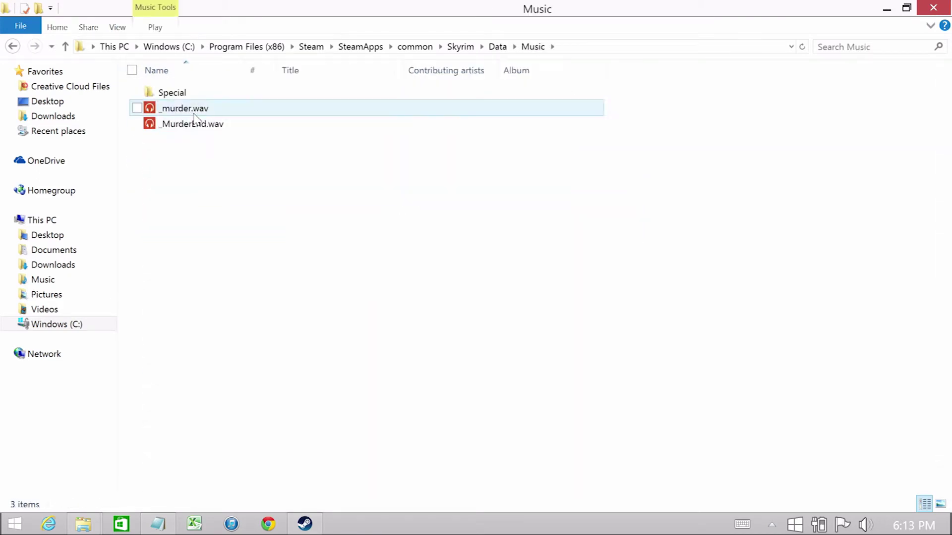
{"action": "double_click", "coordinate": [198, 93]}
{"action": "left_click", "coordinate": [241, 94]}
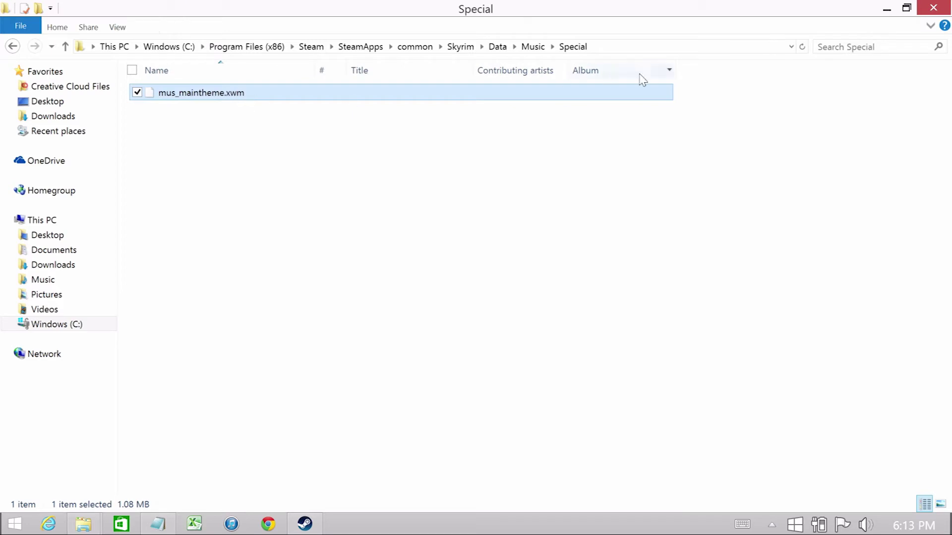
{"action": "left_click", "coordinate": [887, 10]}
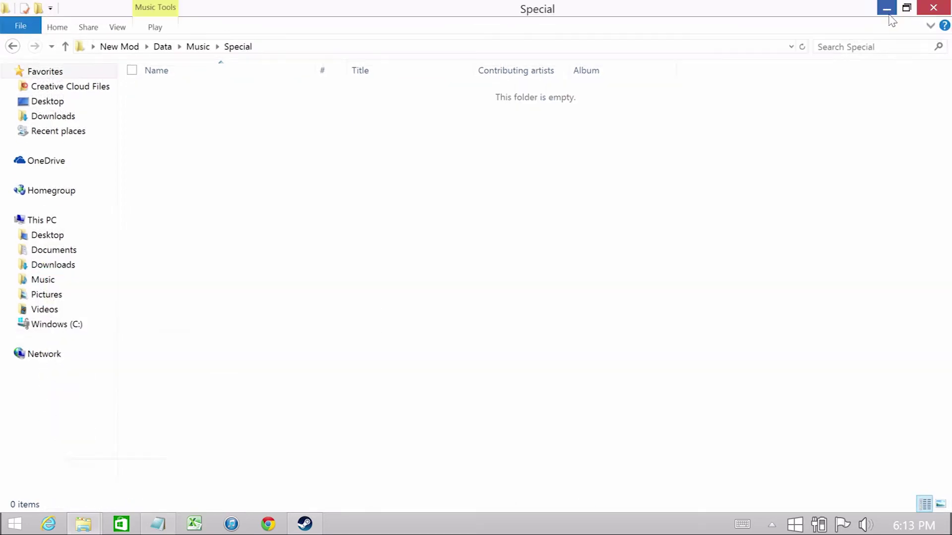
Paste mus_maintheme.xwm into the Data\Music\Special folder of New Mod on the desktop.
{"action": "left_click", "coordinate": [888, 11]}
{"action": "double_click", "coordinate": [184, 138]}
{"action": "double_click", "coordinate": [610, 290]}
{"action": "double_click", "coordinate": [610, 291]}
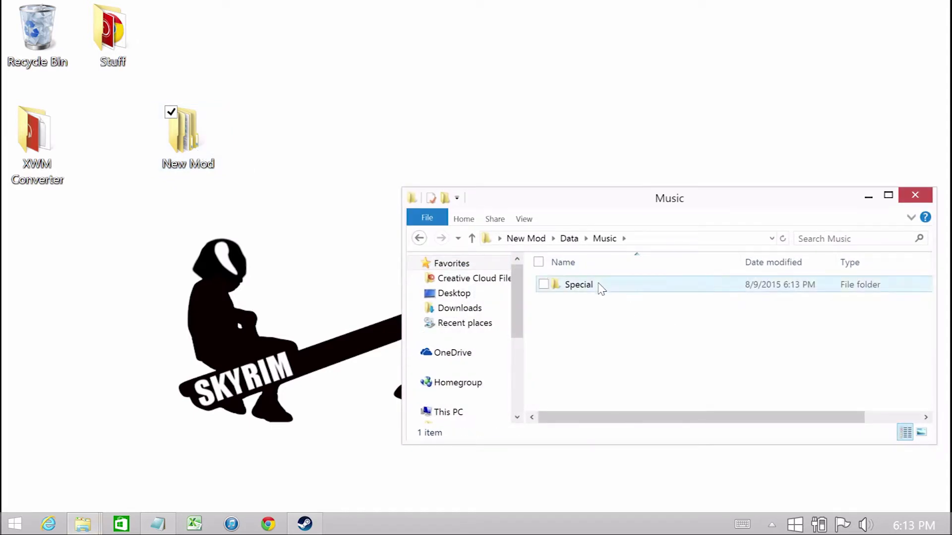
{"action": "double_click", "coordinate": [600, 287]}
{"action": "key", "text": "ctrl+v"}
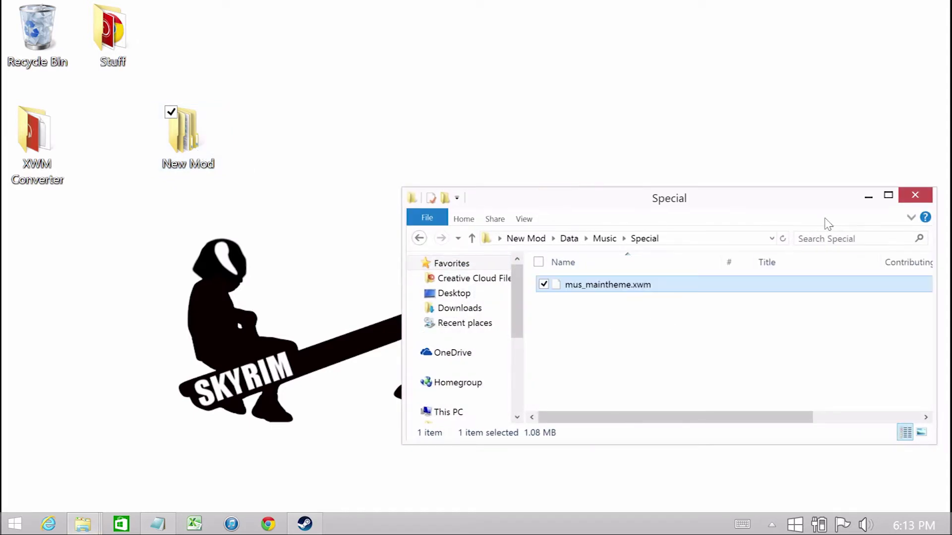
{"action": "left_click", "coordinate": [916, 195]}
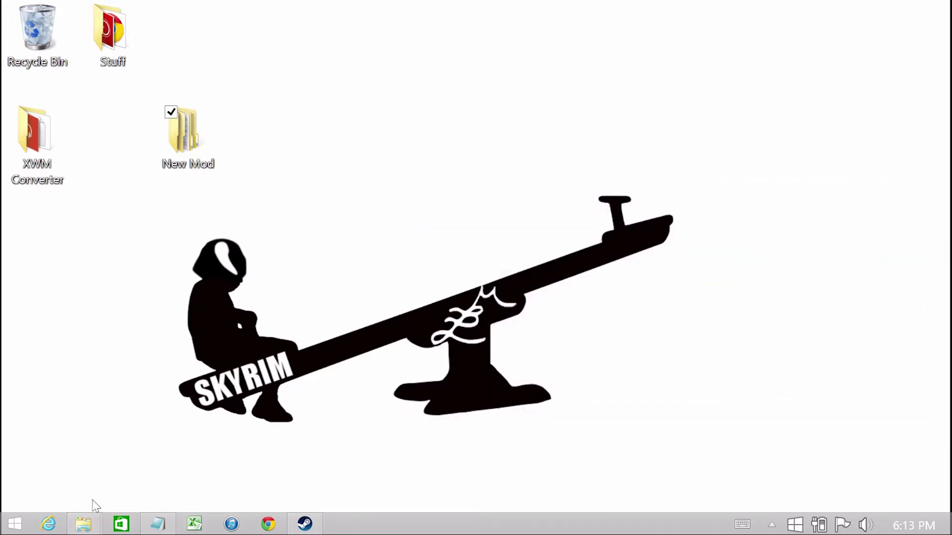
Return to the main Skyrim installation folder and launch Archive.exe.
{"action": "mouse_move", "coordinate": [88, 523]}
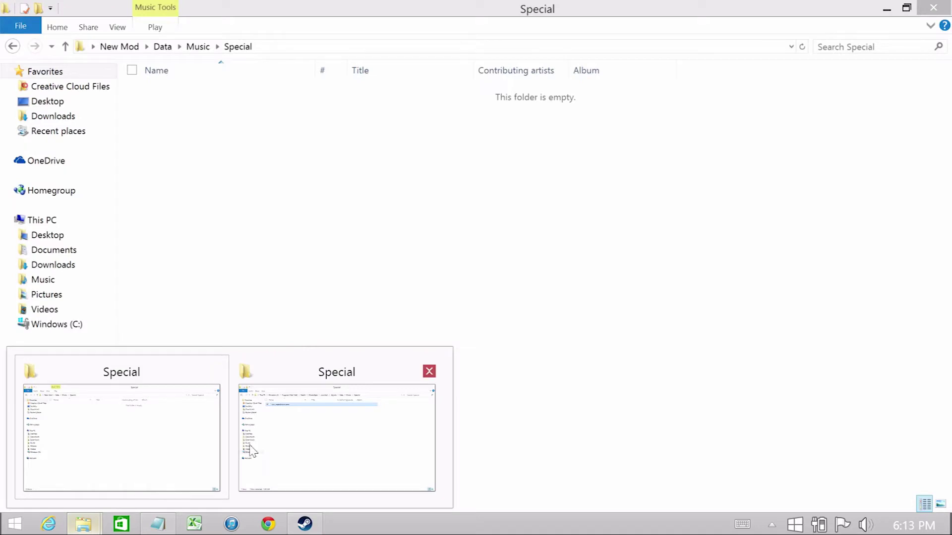
{"action": "left_click", "coordinate": [304, 458]}
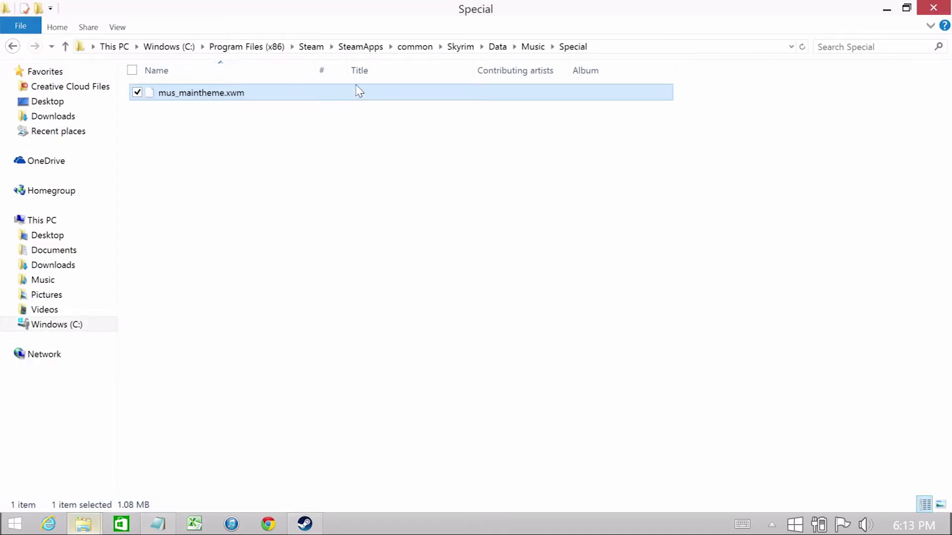
{"action": "left_click", "coordinate": [459, 47]}
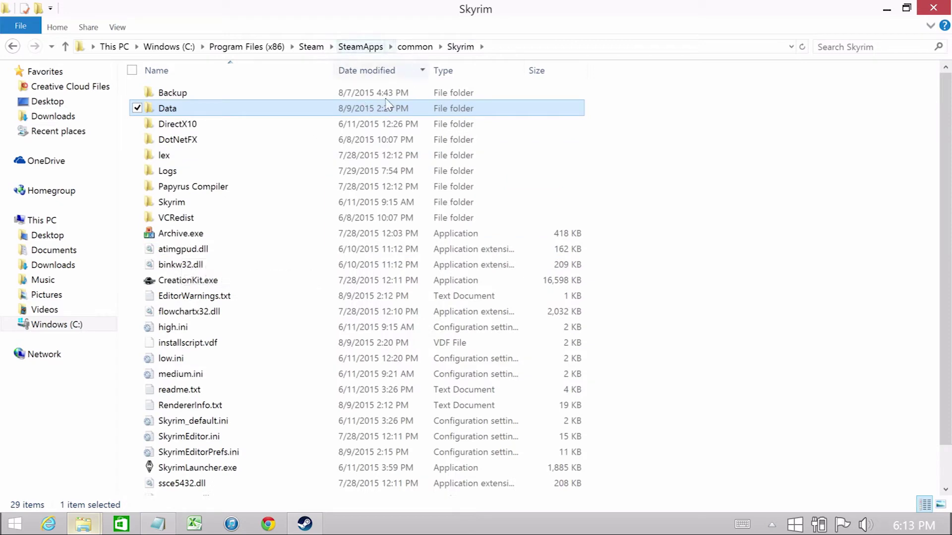
{"action": "double_click", "coordinate": [182, 238]}
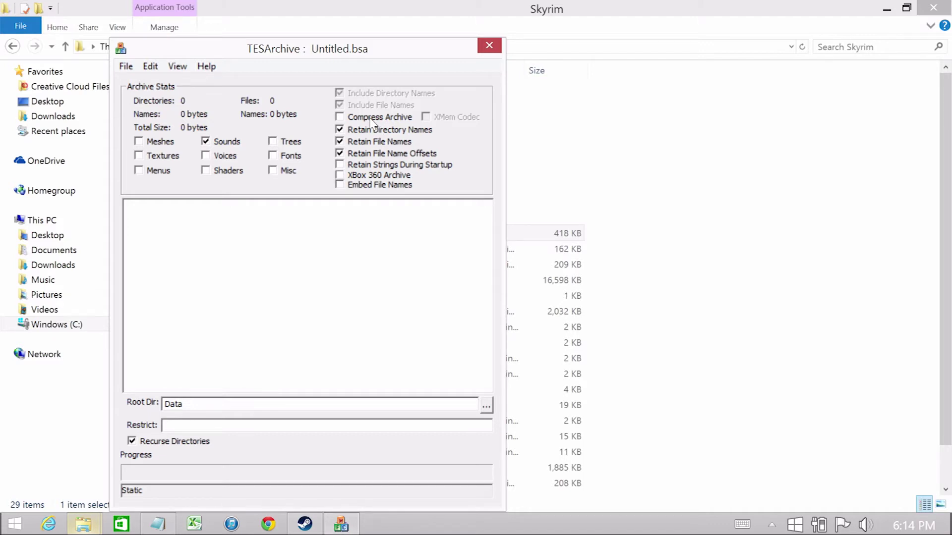
Add the Data directory of the New Mod desktop folder to the untitled archive.
{"action": "left_click", "coordinate": [150, 66]}
{"action": "left_click", "coordinate": [124, 83]}
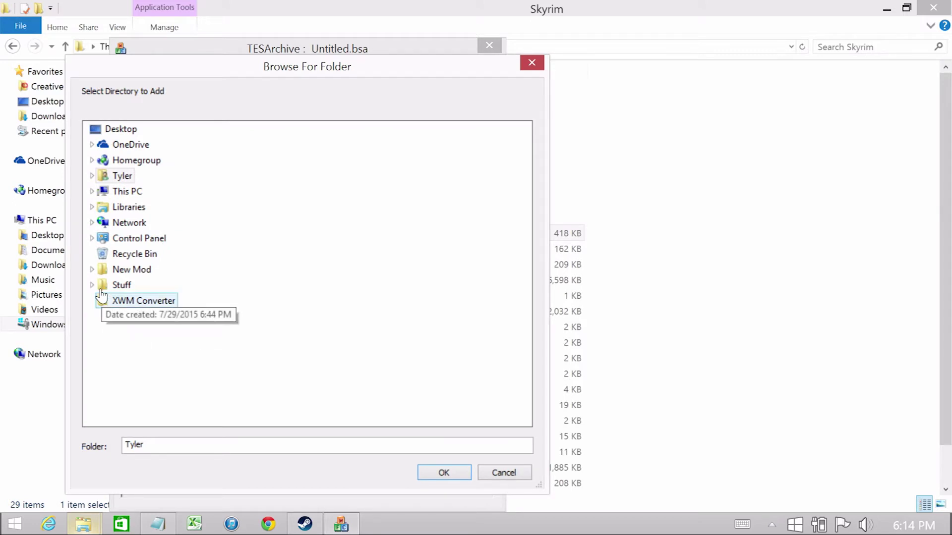
{"action": "double_click", "coordinate": [116, 269]}
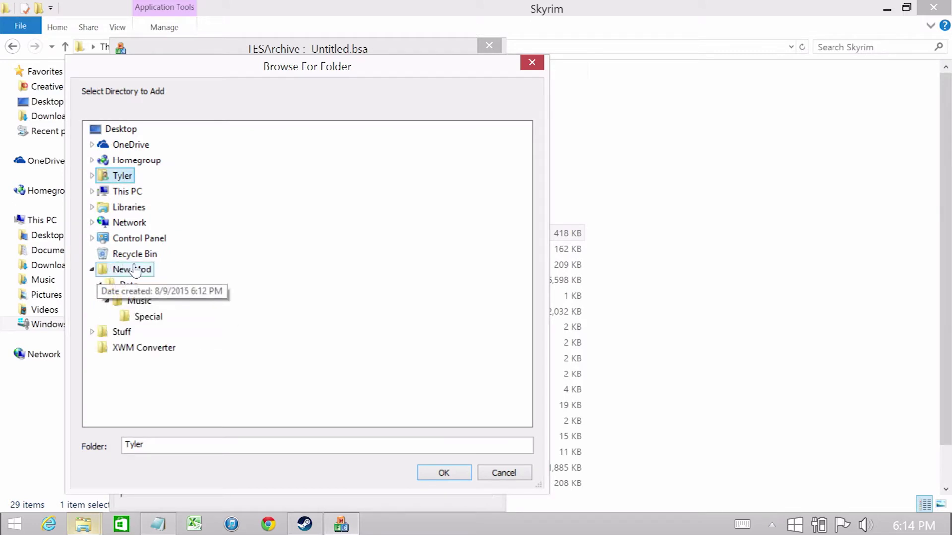
{"action": "left_click", "coordinate": [133, 286]}
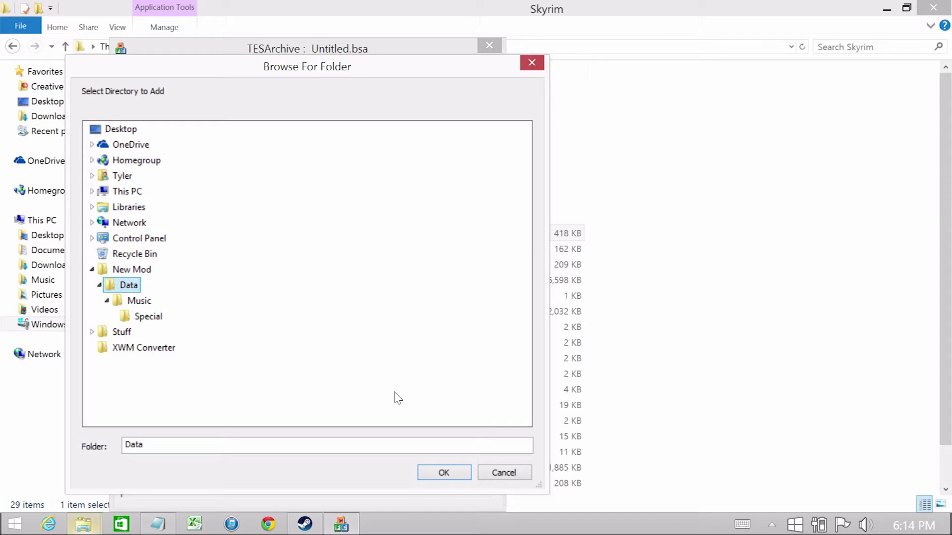
{"action": "left_click", "coordinate": [443, 473]}
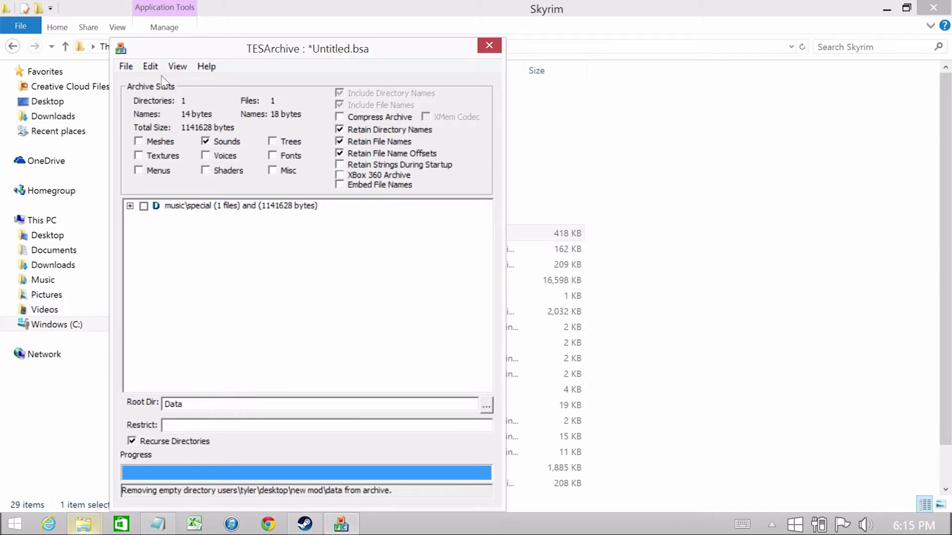
Save the archive as NewMod in the New Mod folder on the desktop.
{"action": "left_click", "coordinate": [132, 68]}
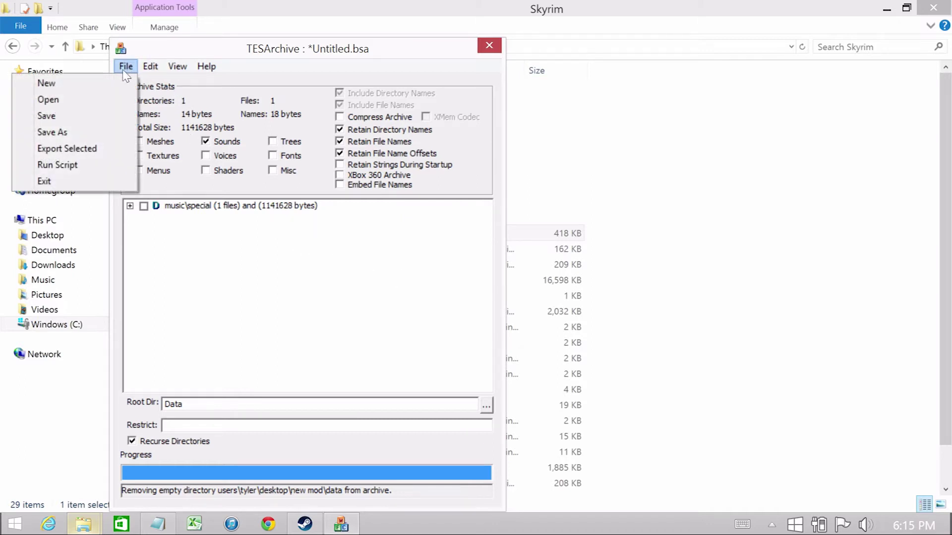
{"action": "left_click", "coordinate": [104, 117]}
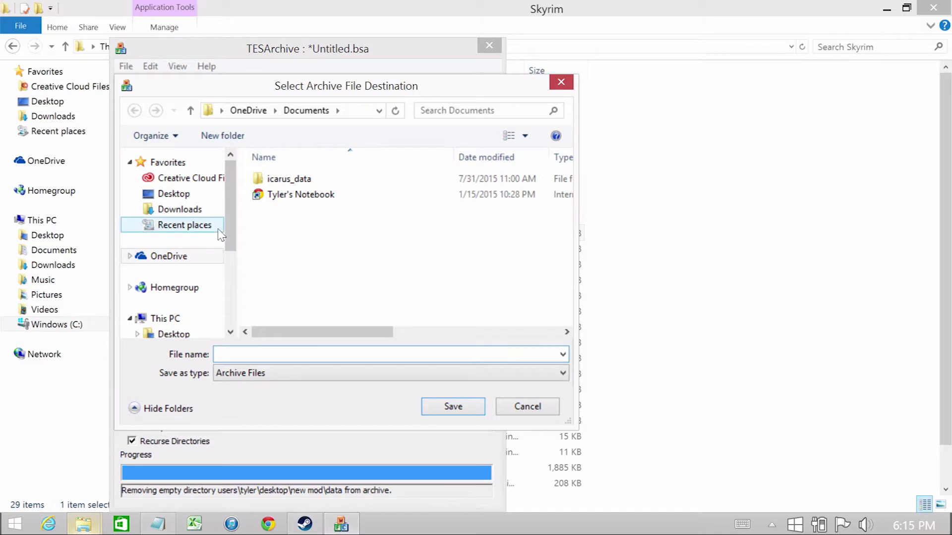
{"action": "left_click_drag", "start_coordinate": [233, 213], "coordinate": [259, 276]}
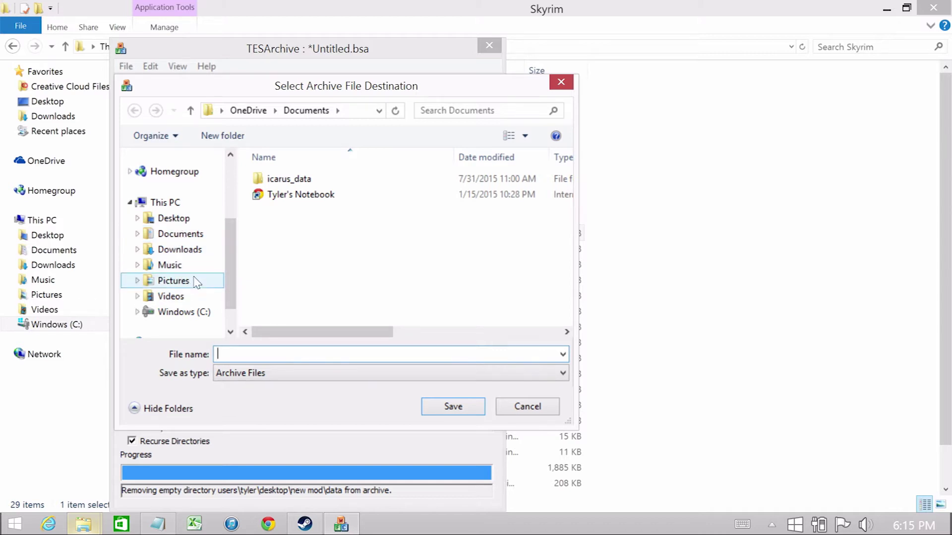
{"action": "left_click_drag", "start_coordinate": [231, 267], "coordinate": [242, 188]}
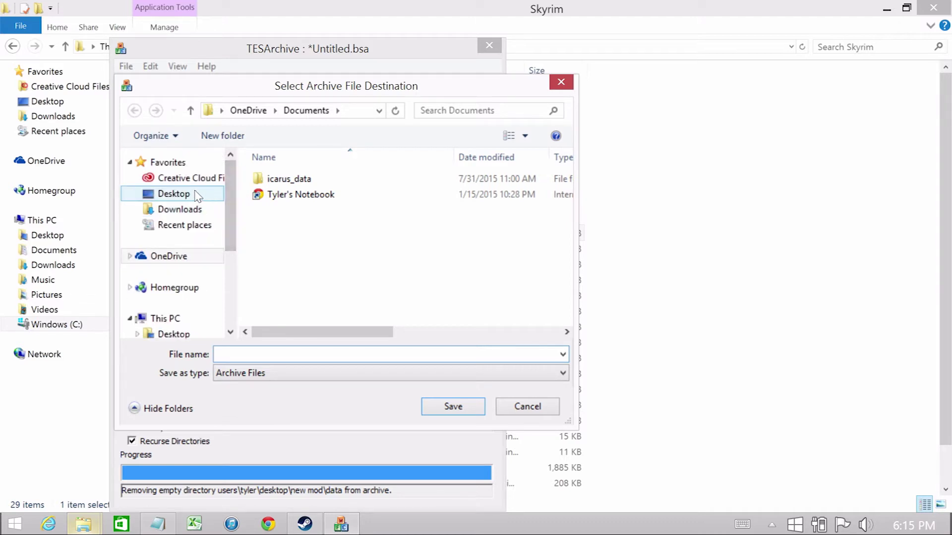
{"action": "left_click", "coordinate": [174, 193]}
{"action": "left_click", "coordinate": [295, 265]}
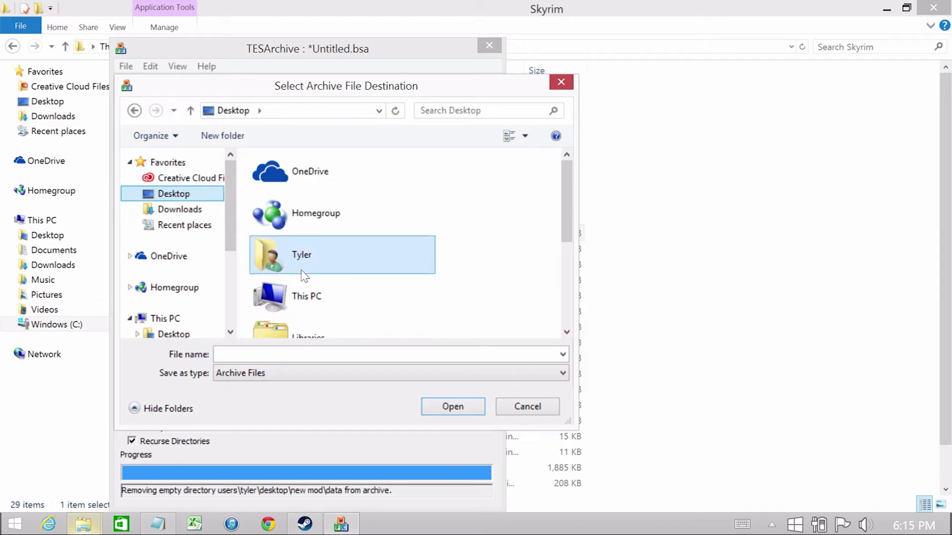
{"action": "scroll", "coordinate": [304, 276], "scroll_direction": "down", "scroll_amount": 3}
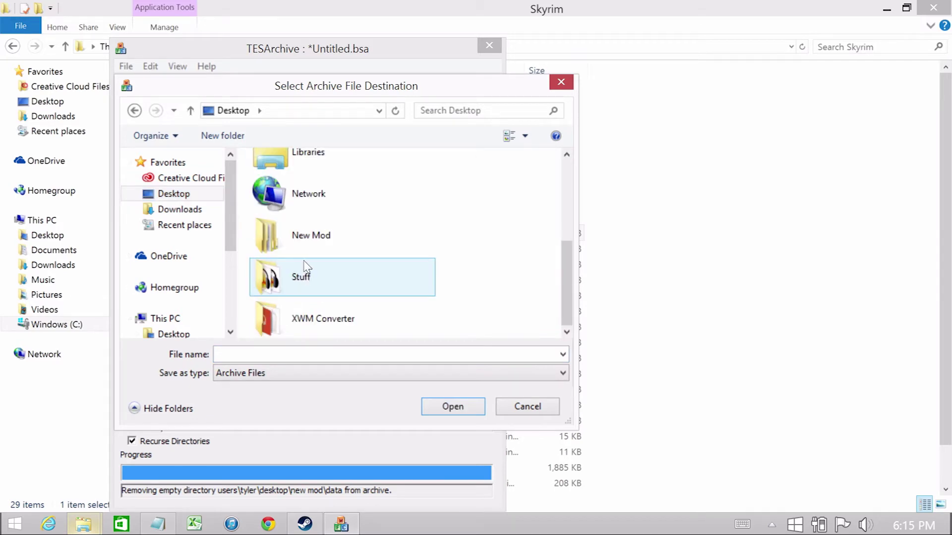
{"action": "double_click", "coordinate": [304, 233]}
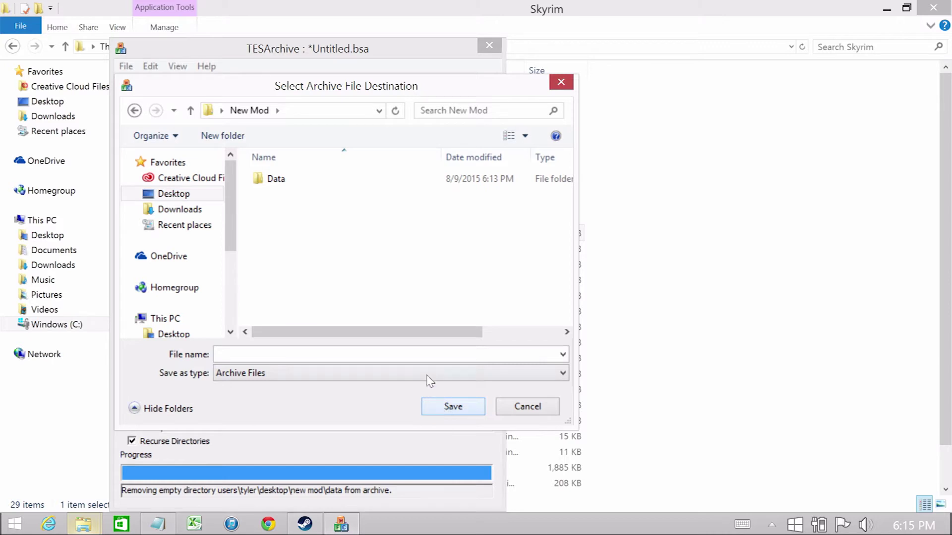
{"action": "left_click", "coordinate": [421, 355]}
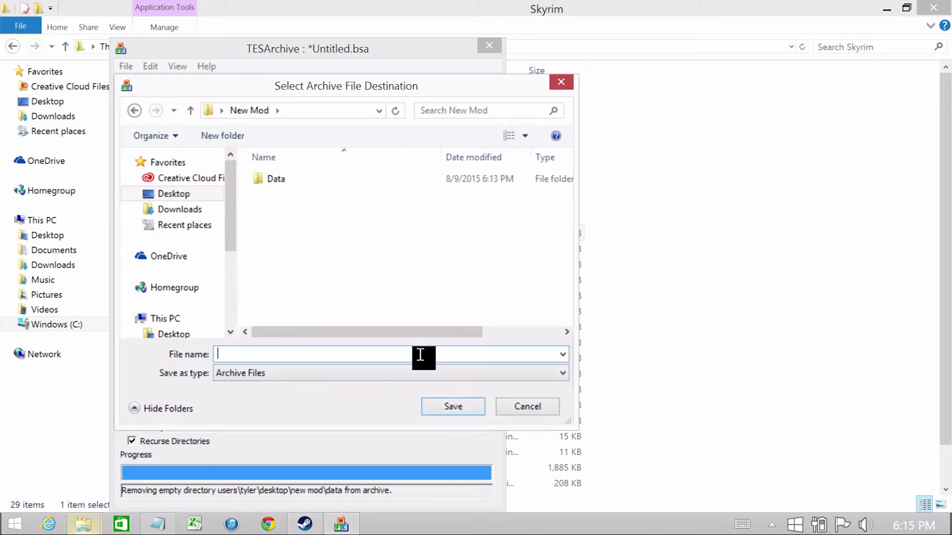
{"action": "type", "text": "NewMod"}
{"action": "key", "text": "Return"}
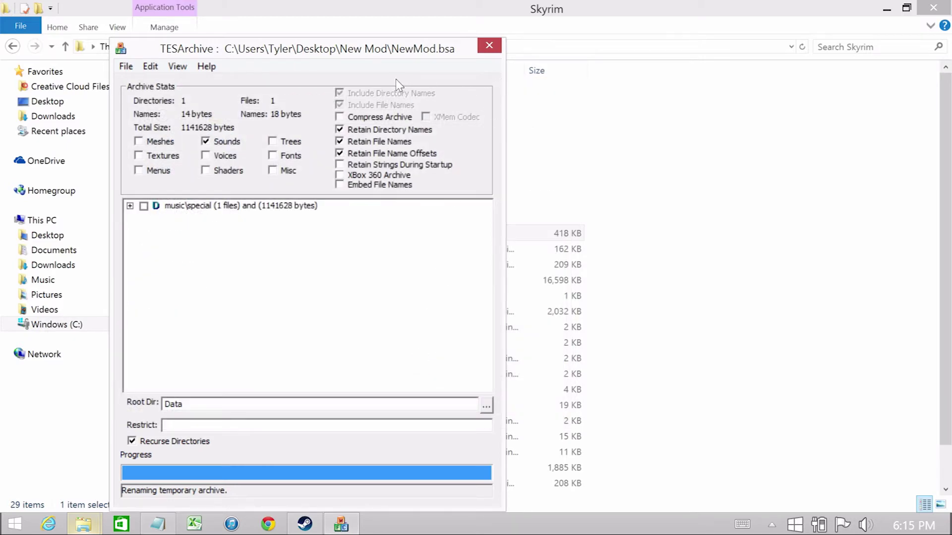
Open the New Mod folder on the desktop and close the archive tool.
{"action": "left_click_drag", "start_coordinate": [366, 40], "coordinate": [738, 49]}
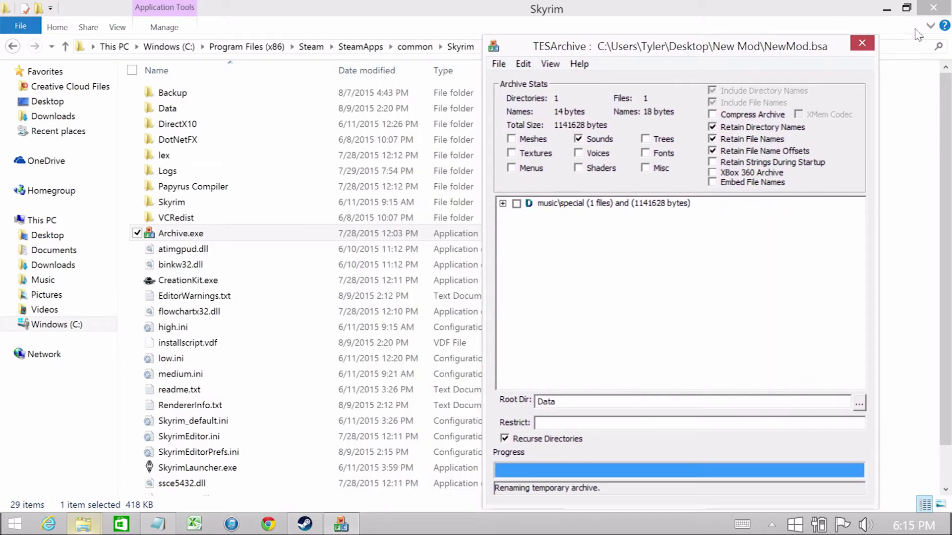
{"action": "left_click", "coordinate": [887, 9]}
{"action": "double_click", "coordinate": [194, 156]}
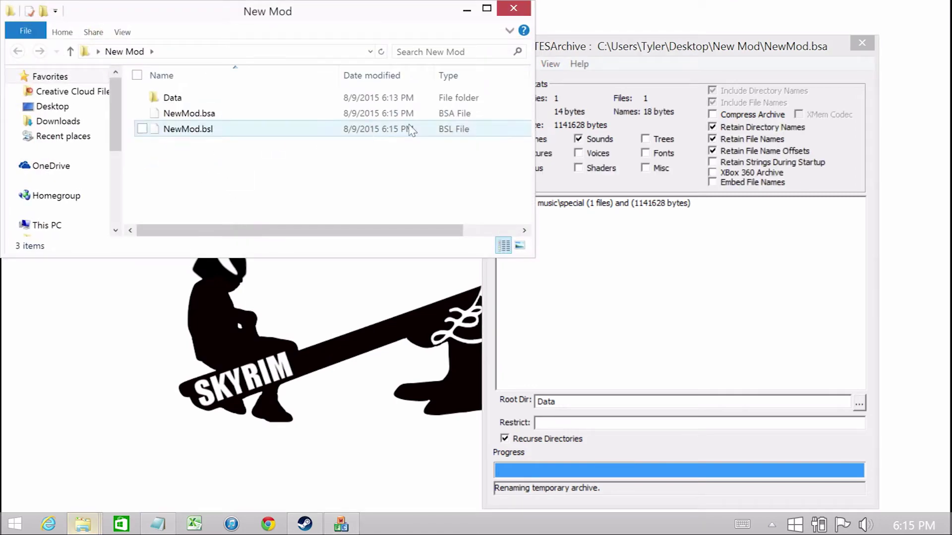
{"action": "left_click", "coordinate": [863, 43]}
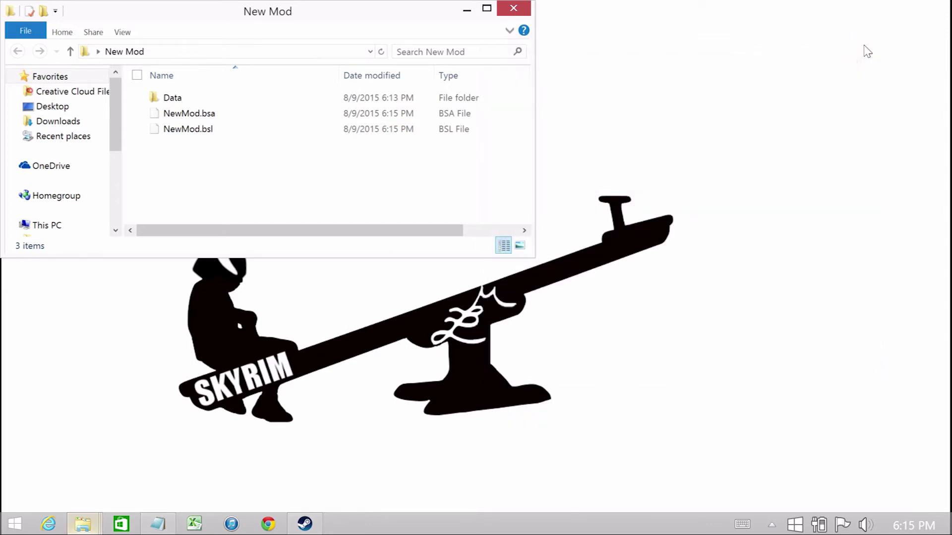
Copy NewMod.bsa and NewMod.bsl from the New Mod folder into the Data folder of the Skyrim installation.
{"action": "left_click_drag", "start_coordinate": [207, 174], "coordinate": [203, 128]}
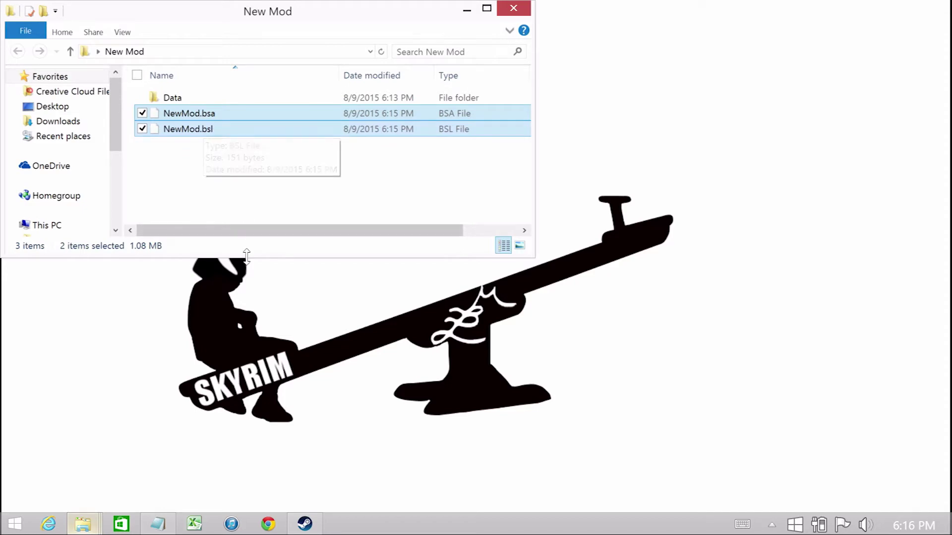
{"action": "mouse_move", "coordinate": [94, 525]}
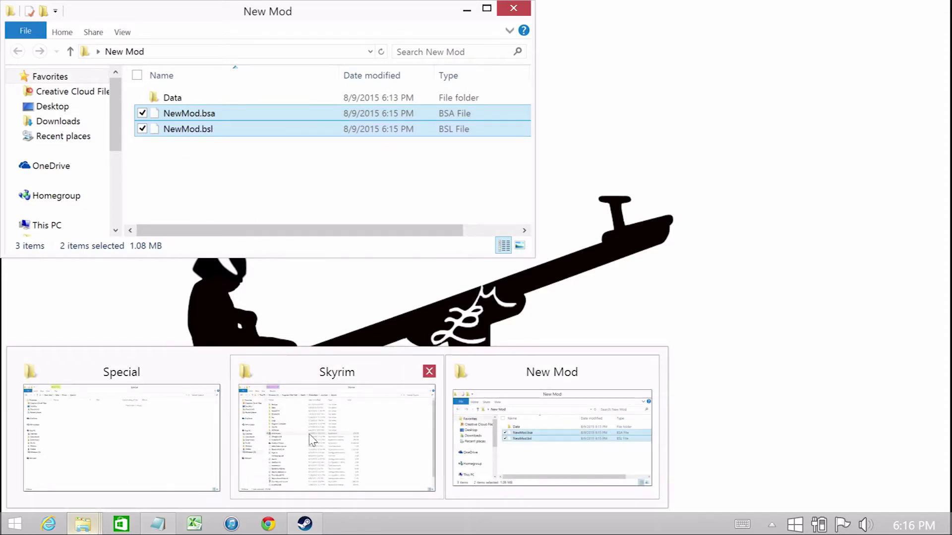
{"action": "left_click", "coordinate": [311, 440]}
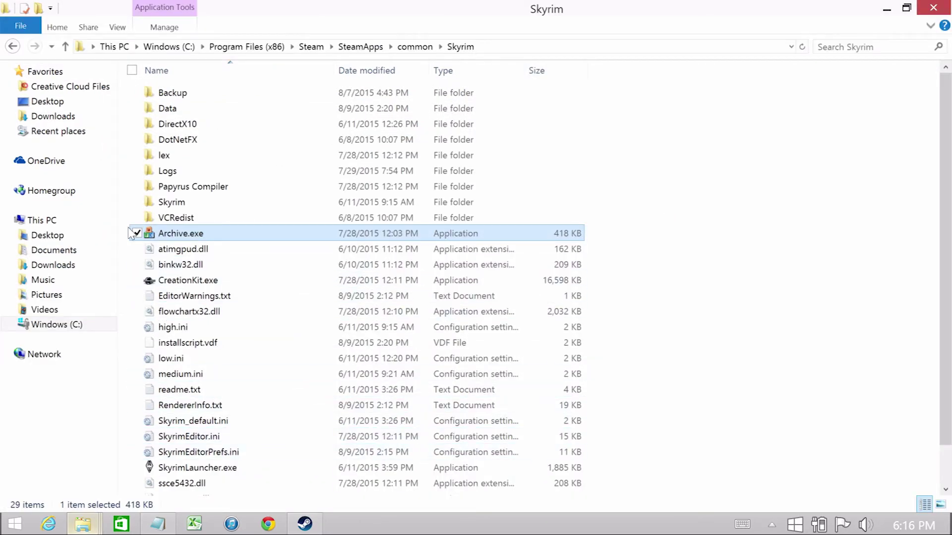
{"action": "double_click", "coordinate": [169, 108]}
{"action": "key", "text": "ctrl+v"}
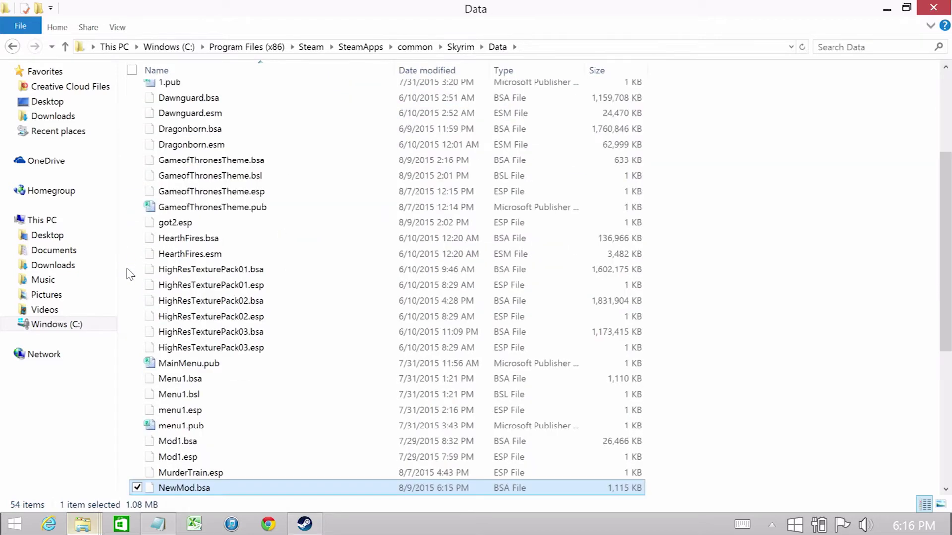
{"action": "scroll", "coordinate": [343, 298], "scroll_direction": "down", "scroll_amount": 1}
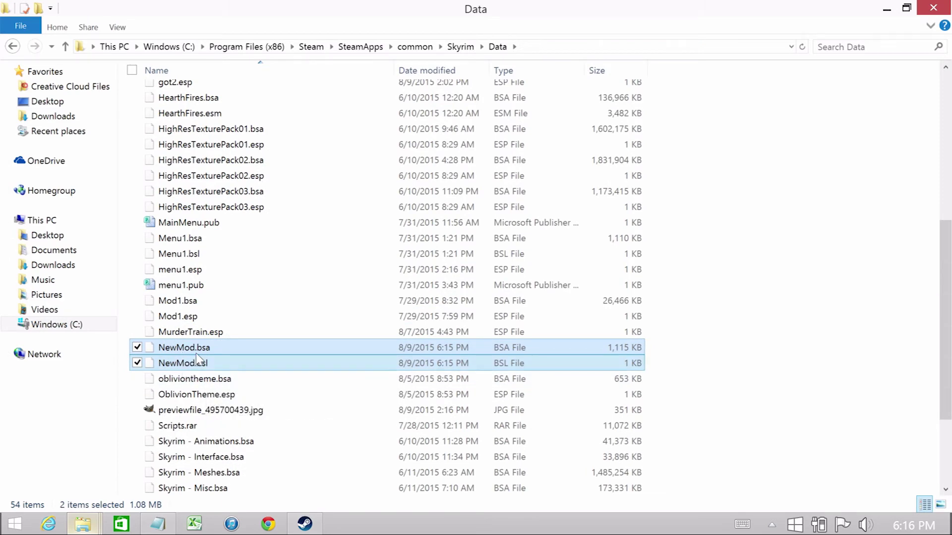
{"action": "scroll", "coordinate": [200, 297], "scroll_direction": "up", "scroll_amount": 6}
{"action": "scroll", "coordinate": [233, 318], "scroll_direction": "down", "scroll_amount": 5}
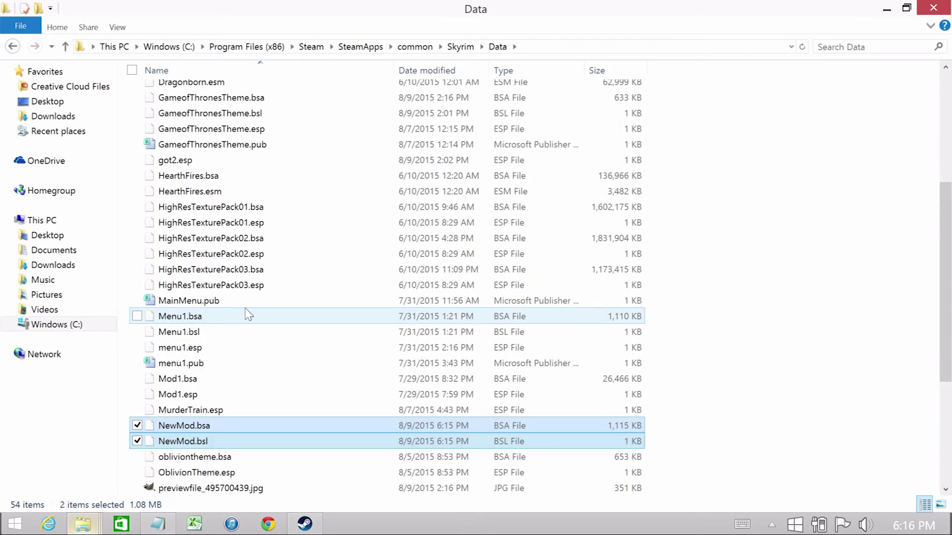
{"action": "scroll", "coordinate": [242, 317], "scroll_direction": "up", "scroll_amount": 5}
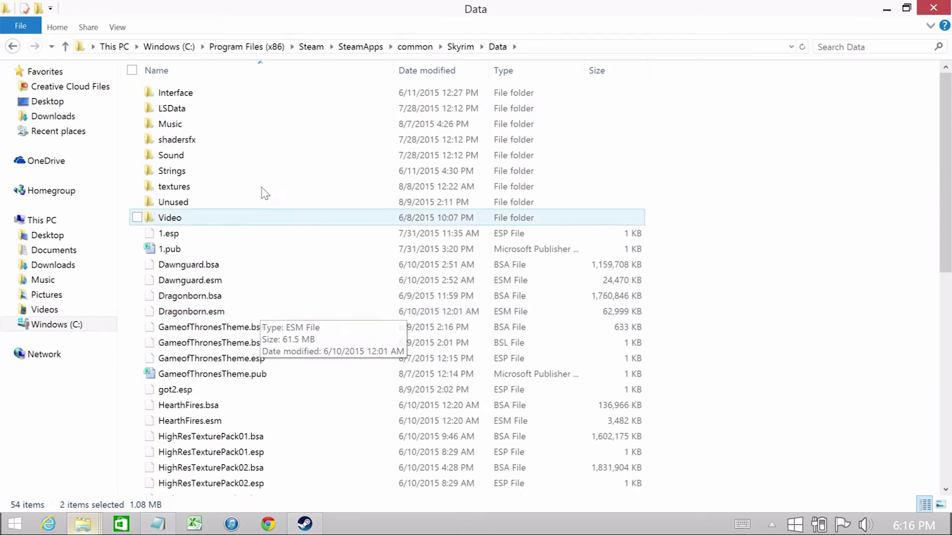
Return to the main Skyrim installation folder and launch CreationKit.exe.
{"action": "left_click", "coordinate": [451, 46]}
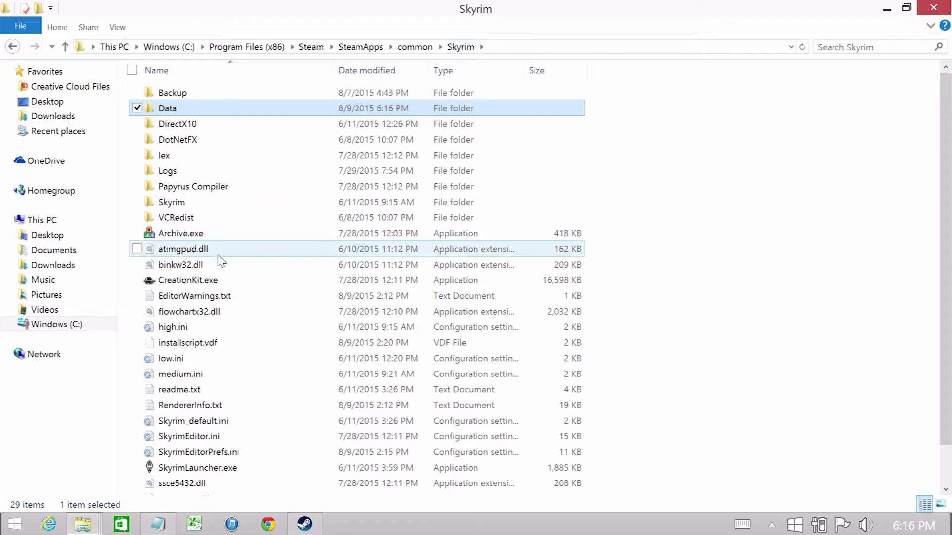
{"action": "left_click", "coordinate": [210, 280]}
{"action": "key", "text": "Return"}
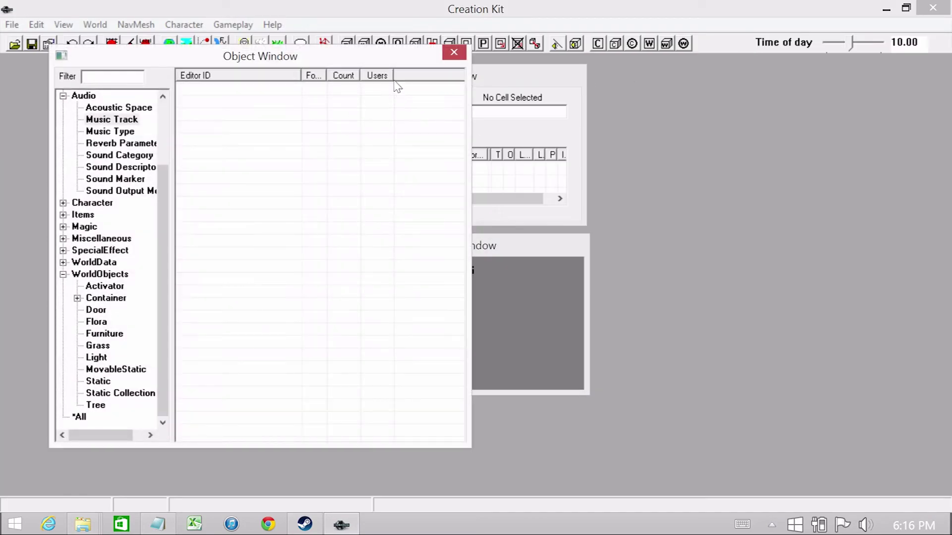
Spread out the Object Window, Cell View and Render Window so that they no longer overlap.
{"action": "left_click_drag", "start_coordinate": [377, 56], "coordinate": [826, 93]}
{"action": "left_click_drag", "start_coordinate": [455, 75], "coordinate": [179, 74]}
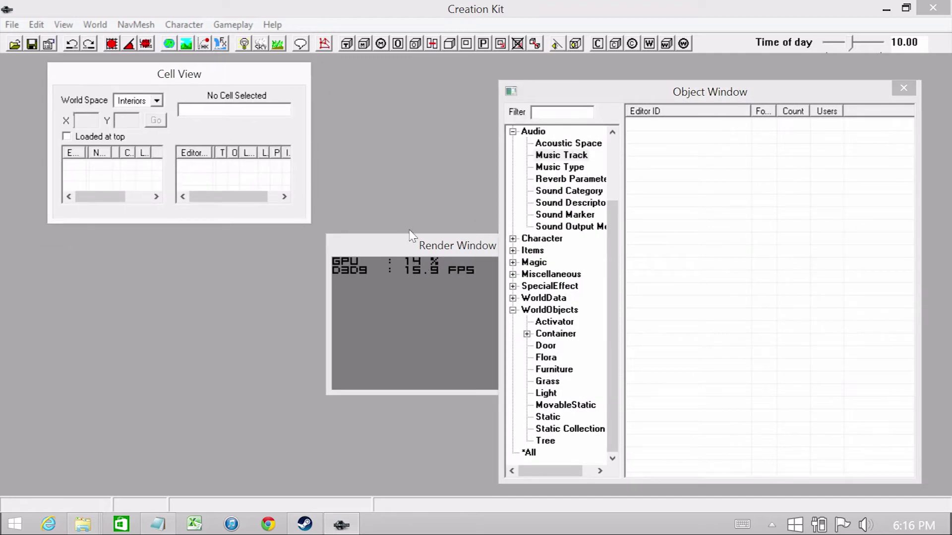
{"action": "left_click_drag", "start_coordinate": [437, 243], "coordinate": [160, 263]}
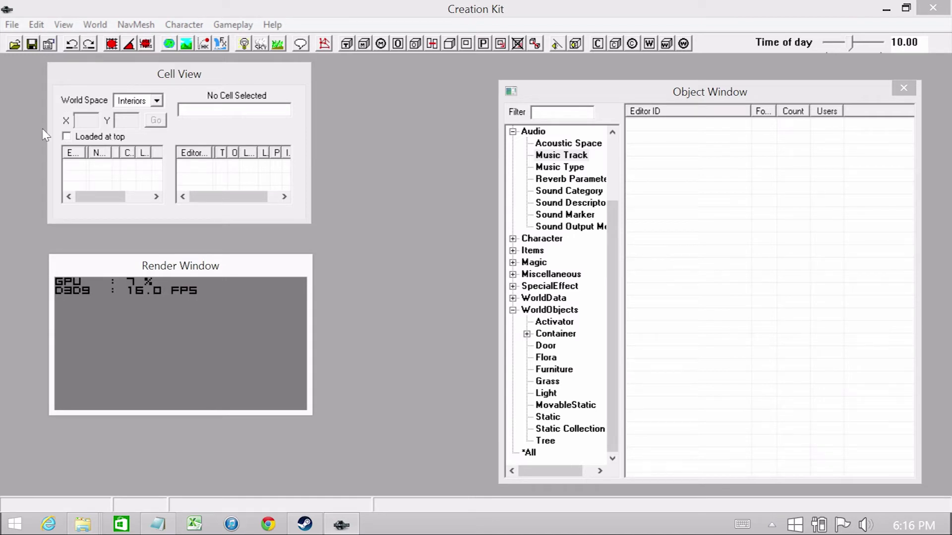
Save the empty plugin as NewMod in the Skyrim Data folder.
{"action": "left_click", "coordinate": [11, 25]}
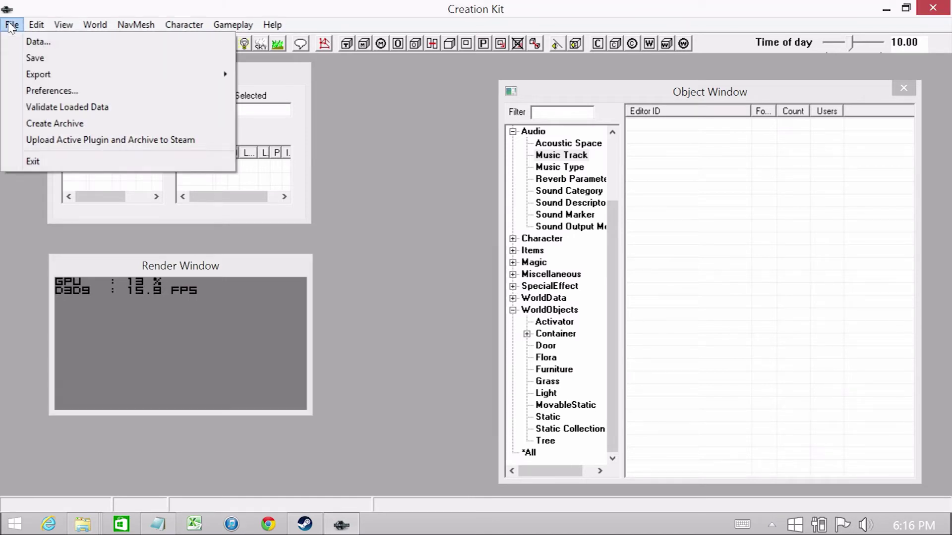
{"action": "left_click", "coordinate": [28, 56]}
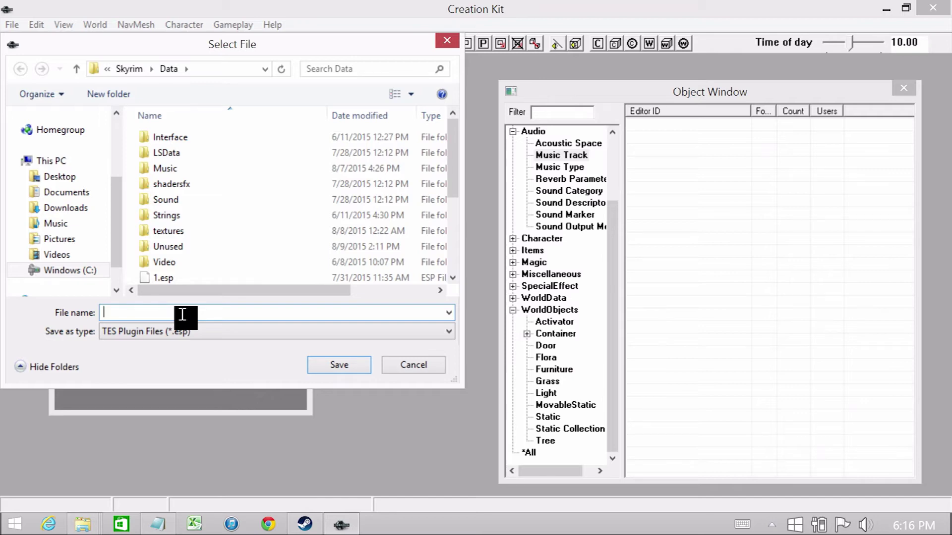
{"action": "type", "text": "NewMod"}
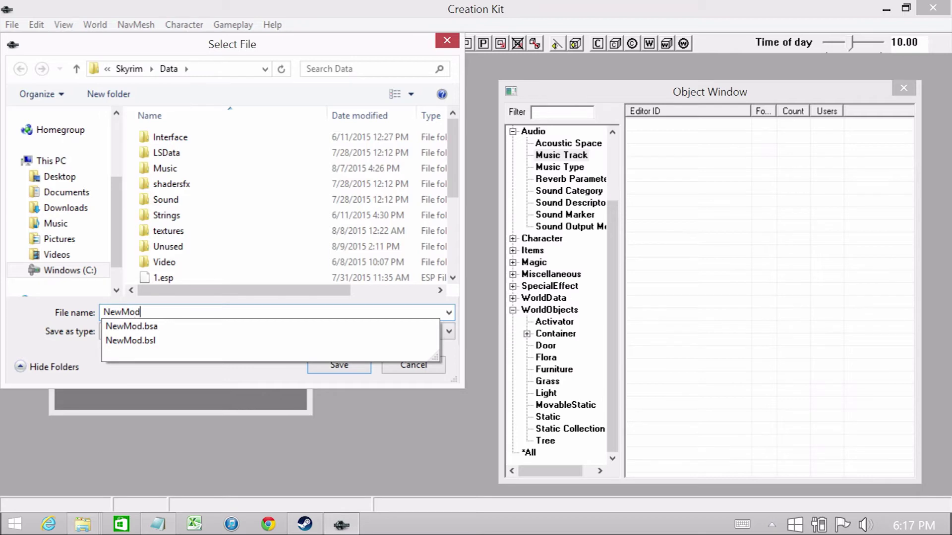
{"action": "key", "text": "Return"}
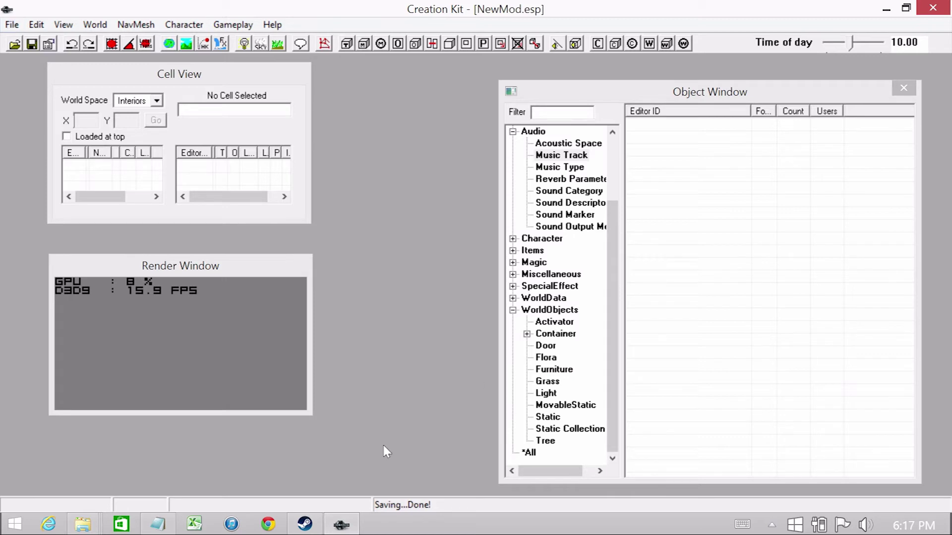
Switch to Steam and launch The Elder Scrolls V: Skyrim from the library.
{"action": "left_click", "coordinate": [297, 503]}
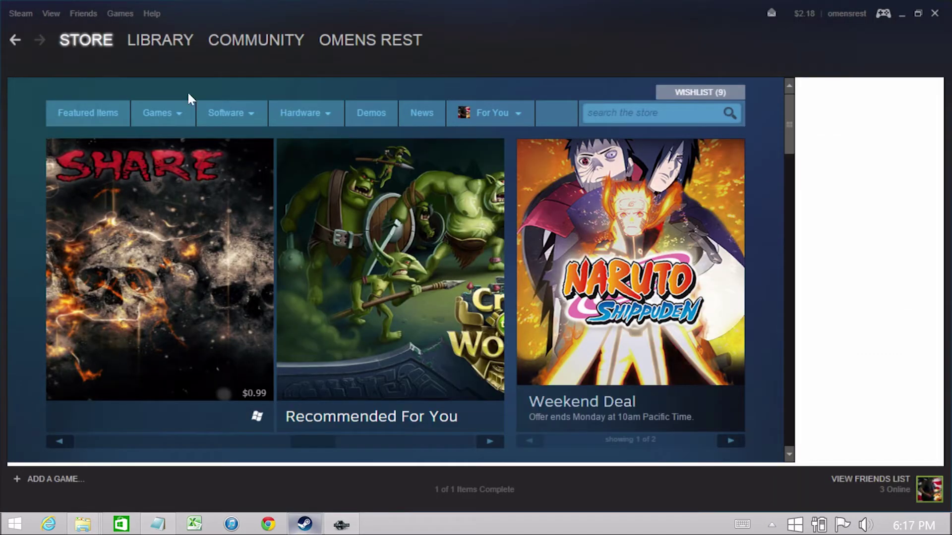
{"action": "left_click", "coordinate": [159, 40]}
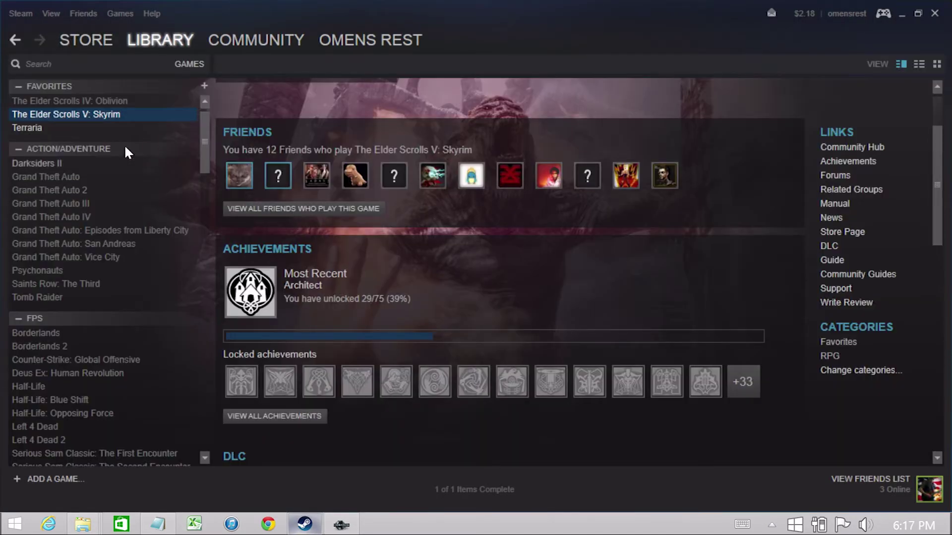
{"action": "left_click", "coordinate": [243, 157]}
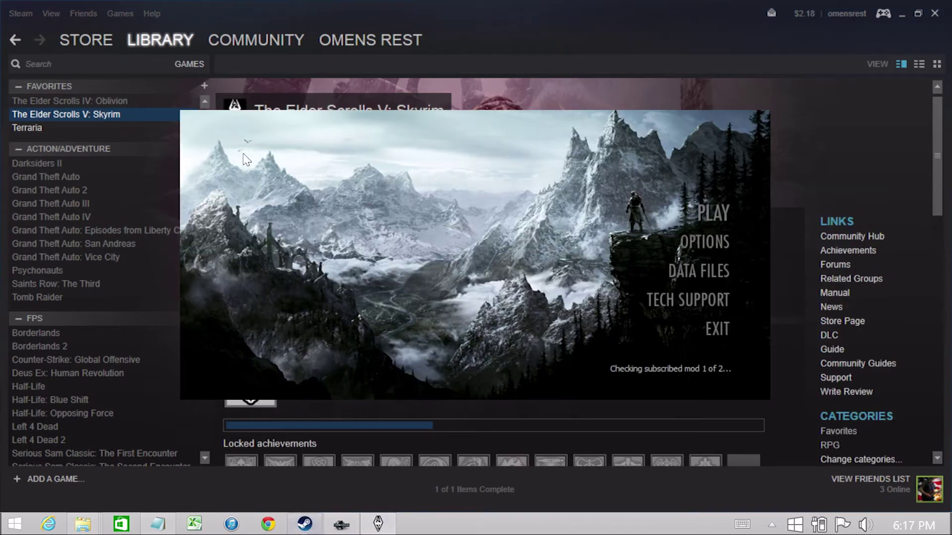
Disable the Game of Thrones Main Menu mod in the Skyrim data files, leaving NewMod.esp enabled.
{"action": "left_click", "coordinate": [694, 270]}
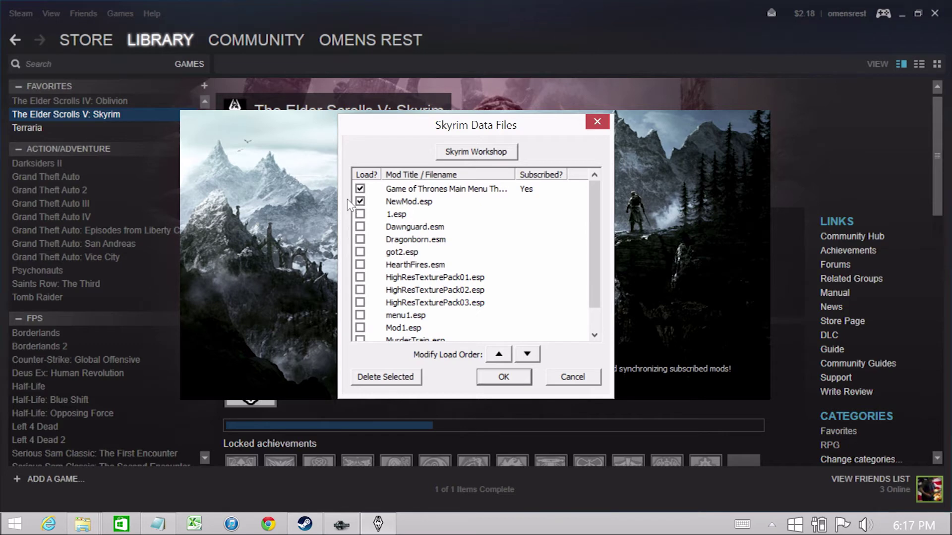
{"action": "left_click", "coordinate": [361, 189]}
{"action": "left_click", "coordinate": [512, 380]}
Start the game to check the main menu music, and quit from the main menu.
{"action": "left_click", "coordinate": [732, 214]}
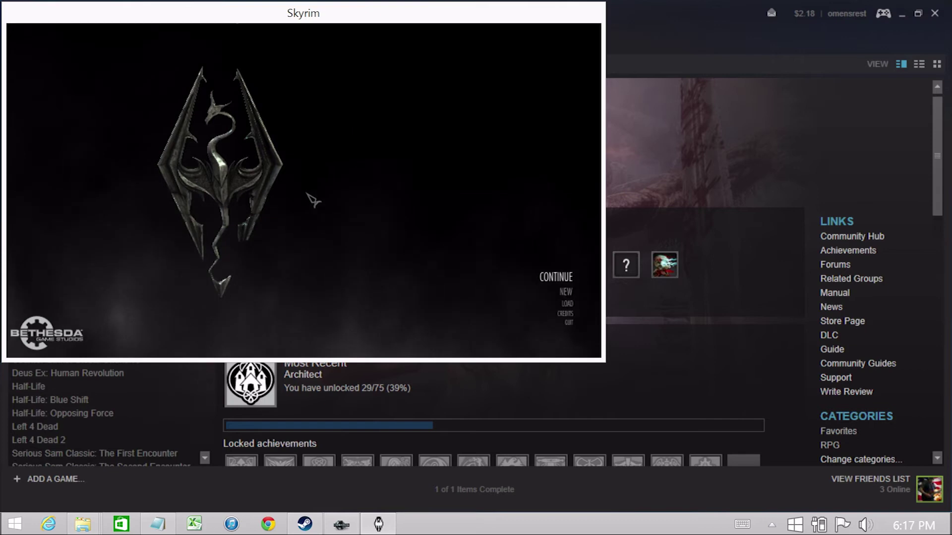
{"action": "left_click", "coordinate": [570, 326]}
{"action": "left_click", "coordinate": [443, 331]}
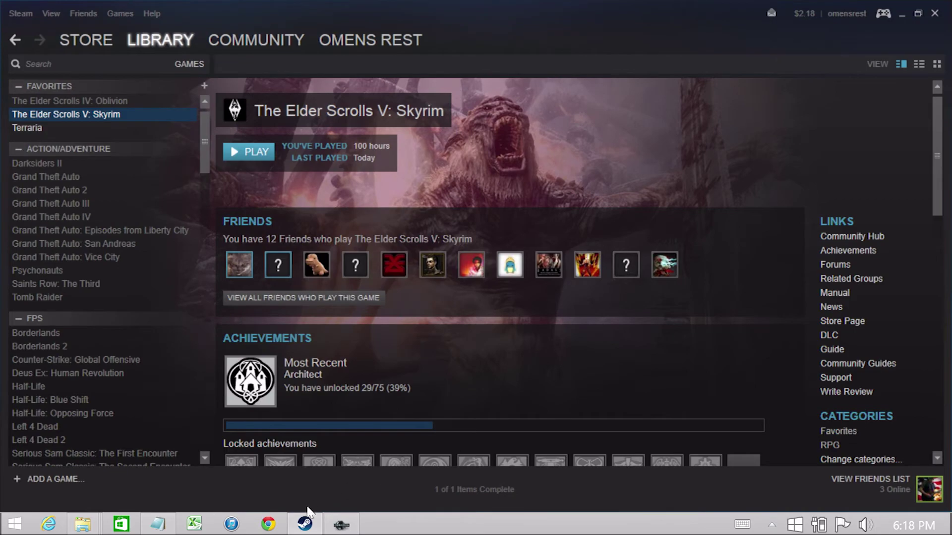
Return to the Creation Kit and begin uploading the active plugin to Steam with the existing NewMod.bsa archive.
{"action": "left_click", "coordinate": [341, 525]}
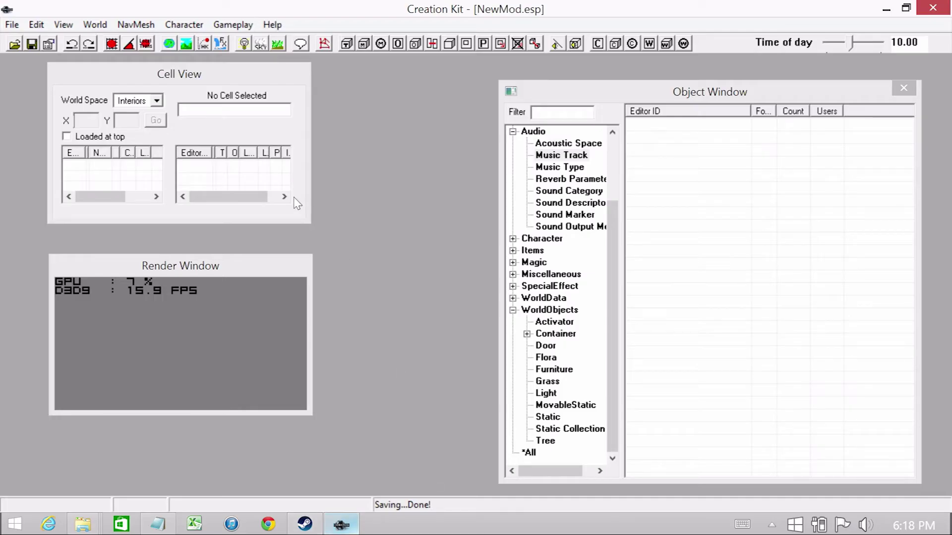
{"action": "left_click", "coordinate": [12, 26]}
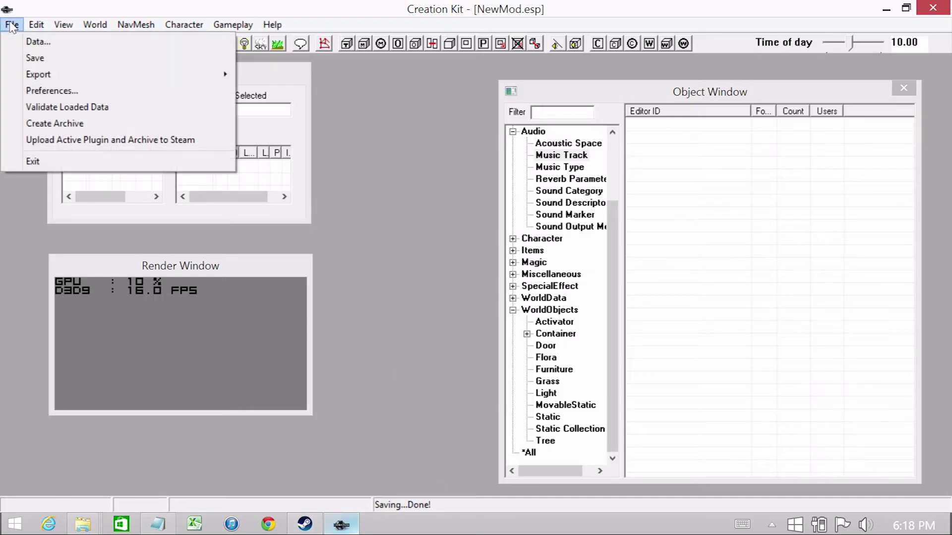
{"action": "left_click", "coordinate": [50, 144]}
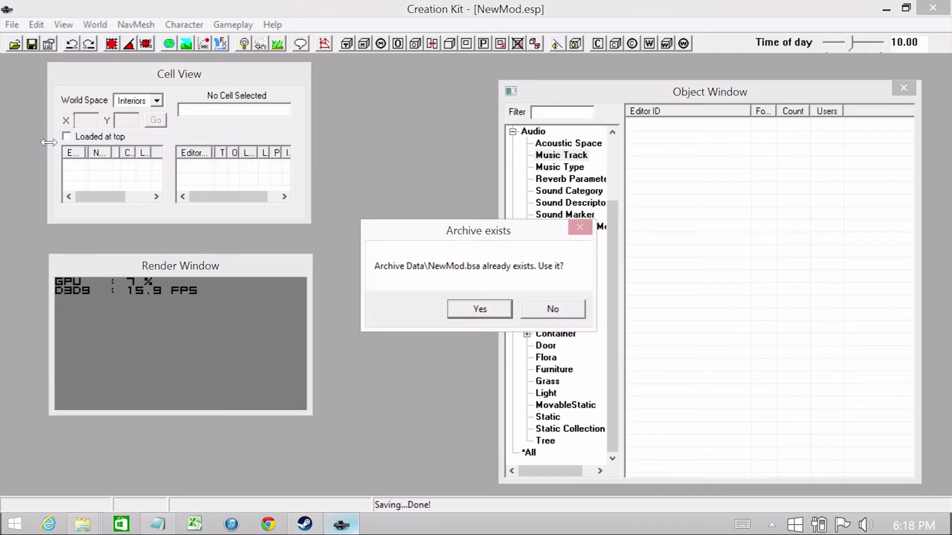
{"action": "left_click", "coordinate": [454, 310]}
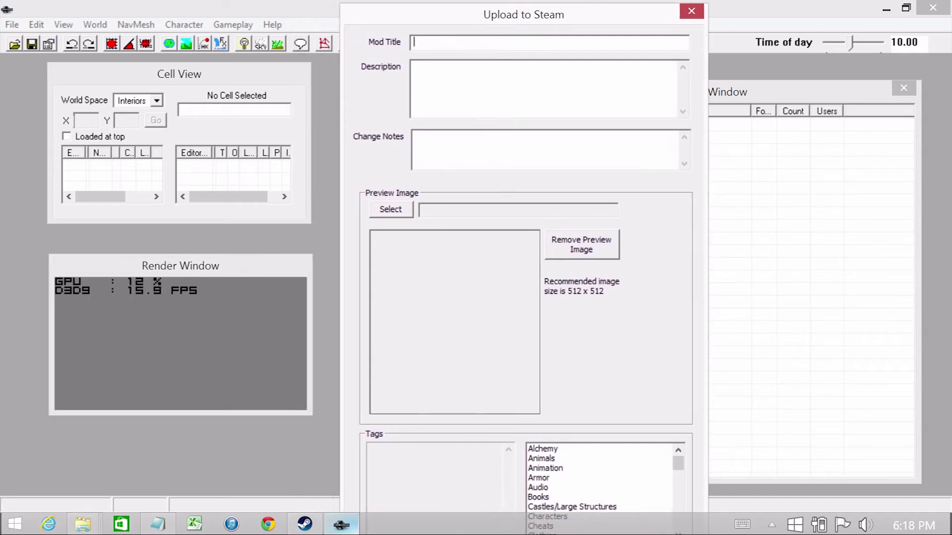
Title the Steam upload "Main Menu Song Replacer Acoustic".
{"action": "left_click_drag", "start_coordinate": [575, 16], "coordinate": [563, 8]}
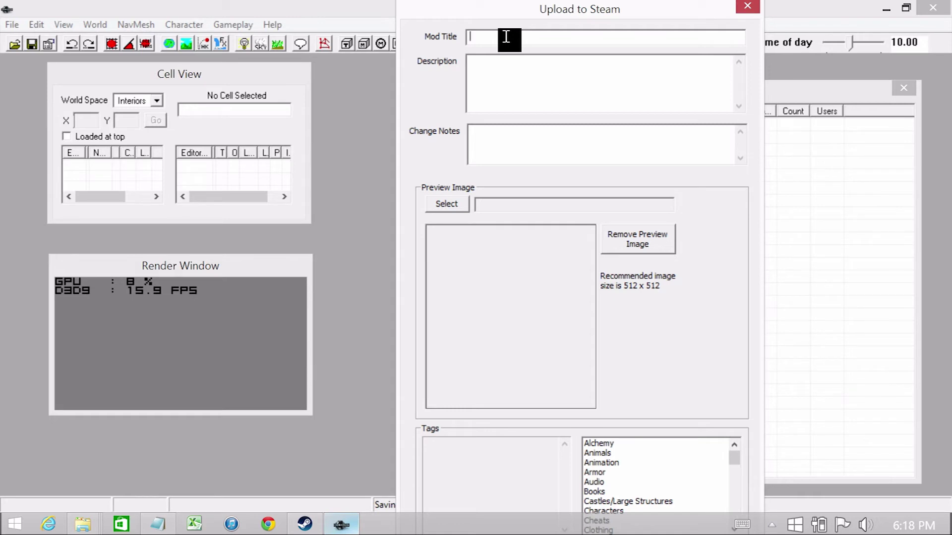
{"action": "type", "text": "Main Menu Replacer"}
{"action": "left_click", "coordinate": [513, 37]}
{"action": "type", "text": "Song"}
{"action": "left_click", "coordinate": [601, 41]}
{"action": "type", "text": "Acoustic"}
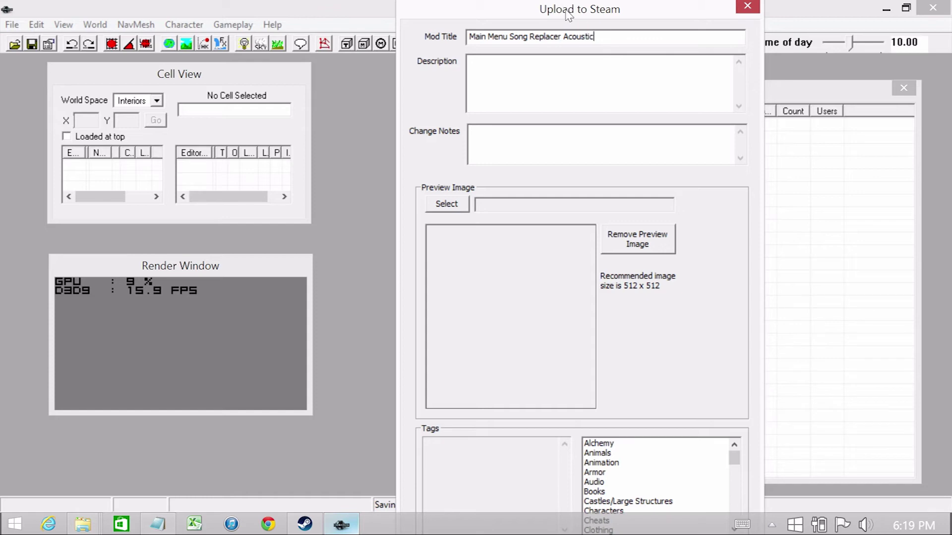
Enter "Replaces main menu" as the mod's description.
{"action": "left_click", "coordinate": [546, 76]}
{"action": "type", "text": "Replaces main menu"}
{"action": "key", "text": "Return"}
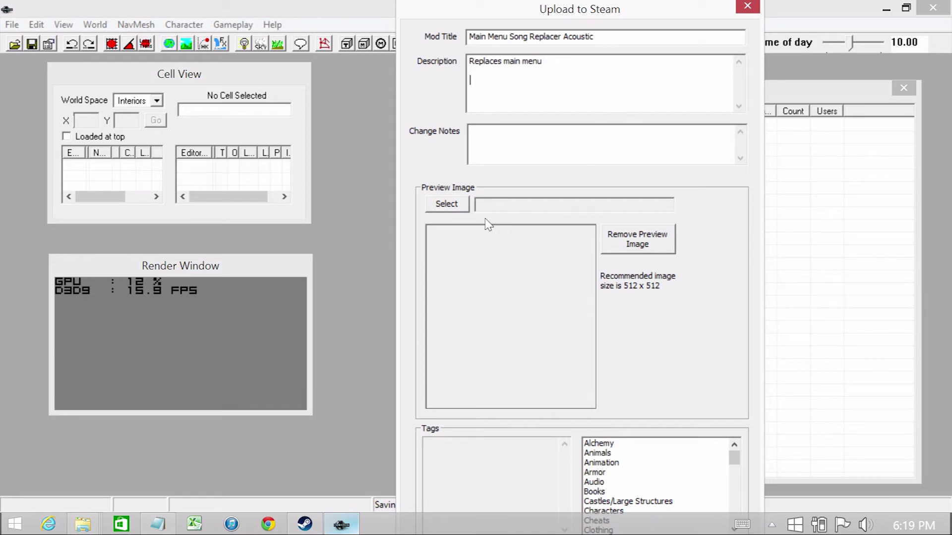
{"action": "left_click", "coordinate": [456, 208]}
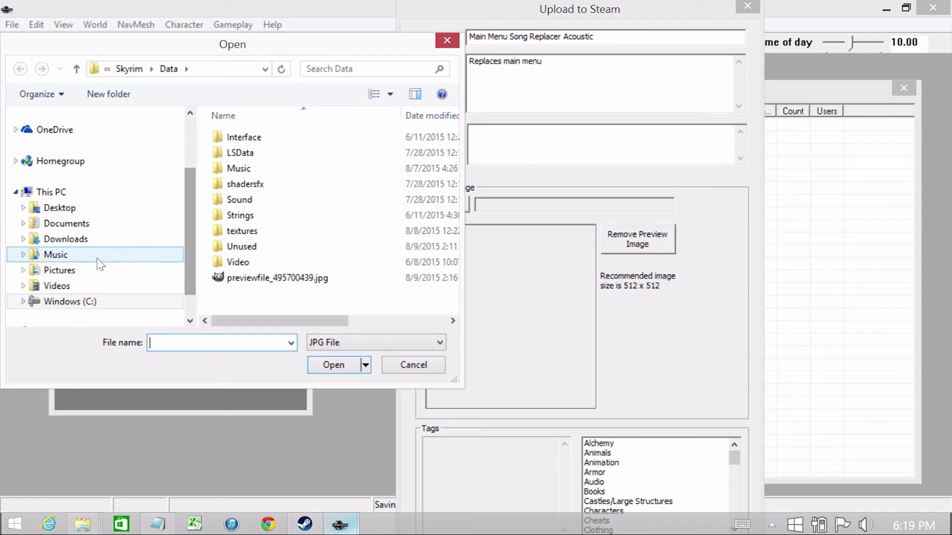
{"action": "left_click", "coordinate": [89, 271]}
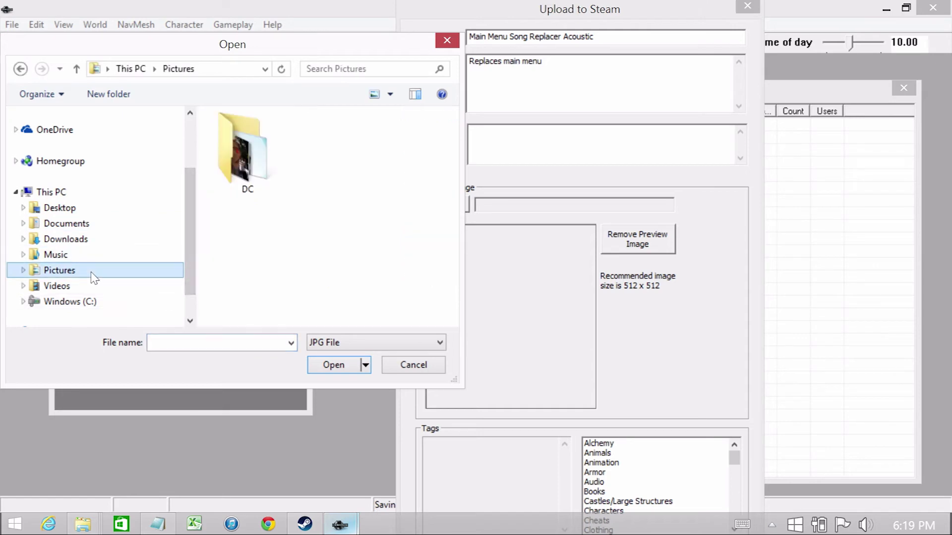
{"action": "double_click", "coordinate": [242, 153]}
{"action": "scroll", "coordinate": [322, 226], "scroll_direction": "down", "scroll_amount": 2}
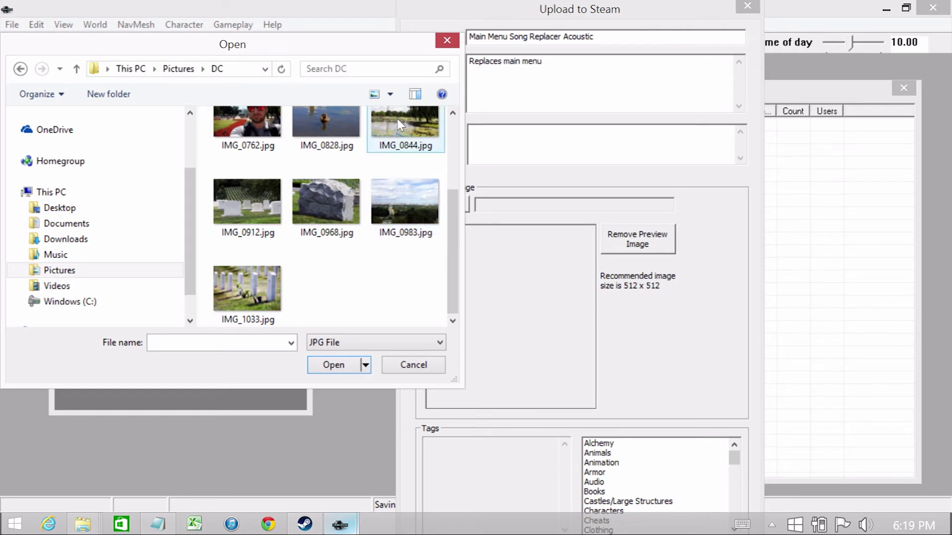
{"action": "left_click", "coordinate": [446, 40]}
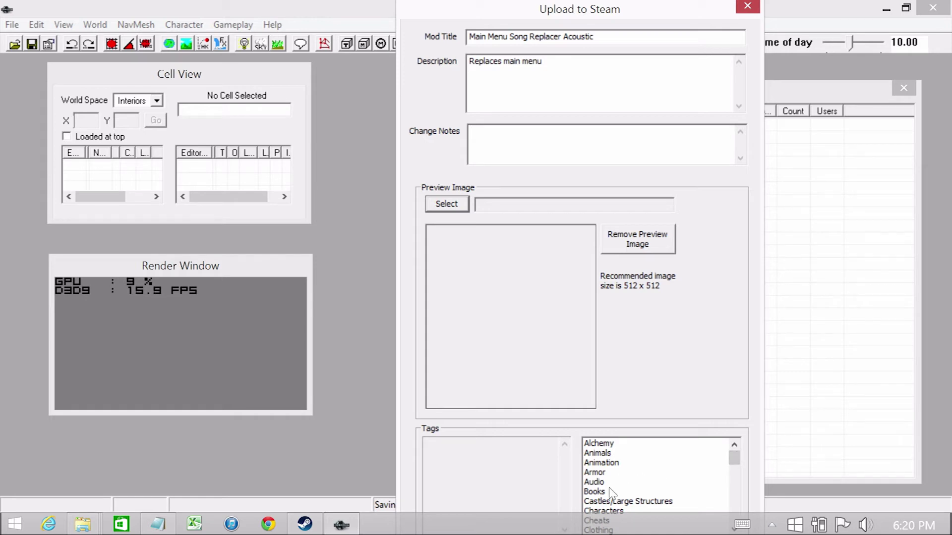
Add the Audio tag to the mod and look through the remaining tag options.
{"action": "double_click", "coordinate": [595, 481]}
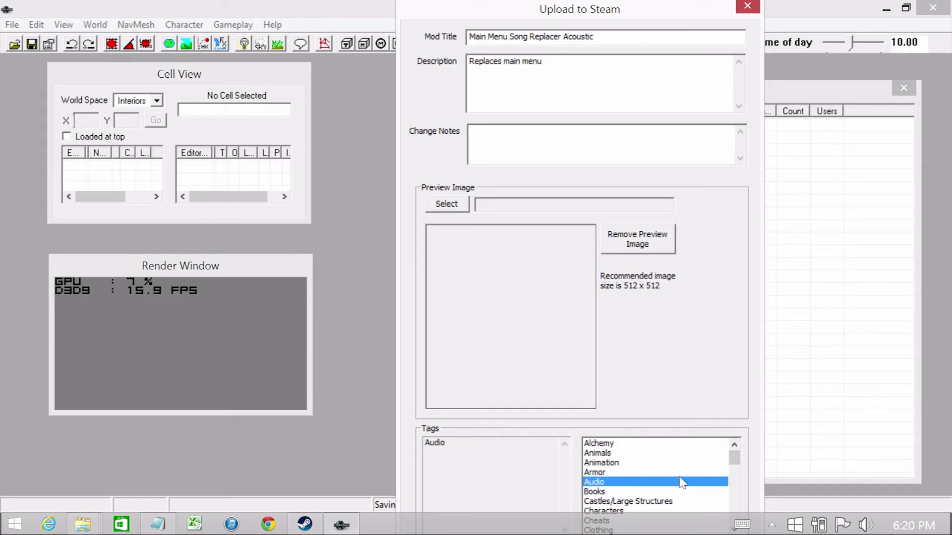
{"action": "scroll", "coordinate": [682, 484], "scroll_direction": "down", "scroll_amount": 5}
{"action": "scroll", "coordinate": [682, 483], "scroll_direction": "down", "scroll_amount": 8}
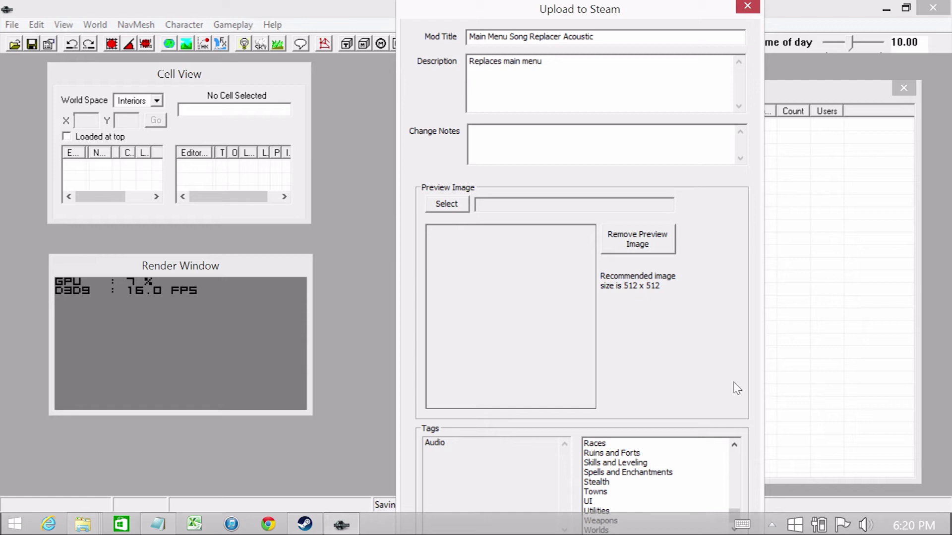
Publish the mod to Steam and close the Creation Kit.
{"action": "key", "text": "Return"}
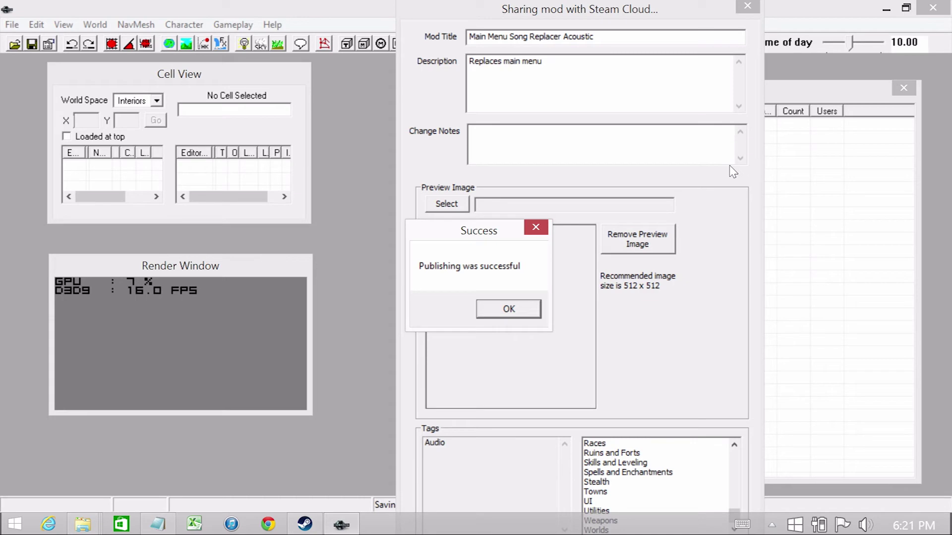
{"action": "left_click", "coordinate": [510, 310]}
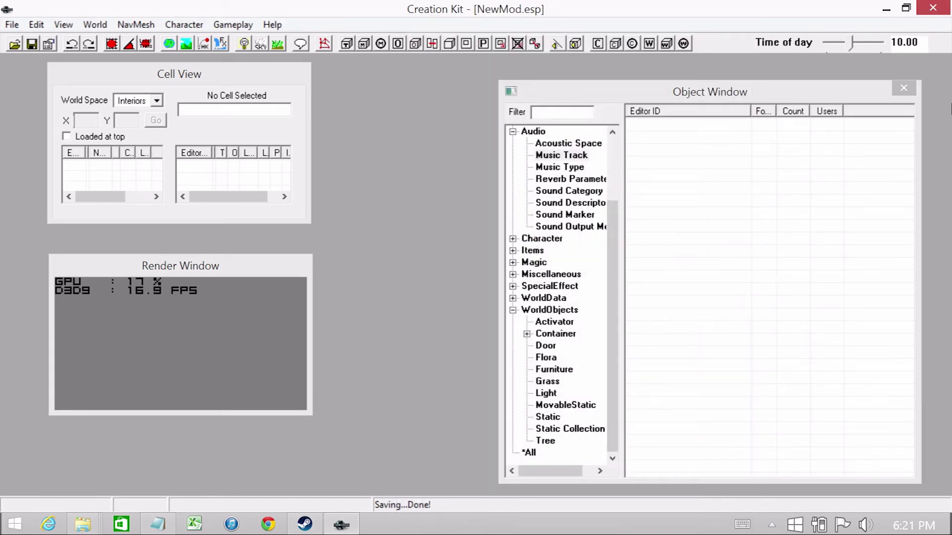
{"action": "left_click", "coordinate": [934, 10]}
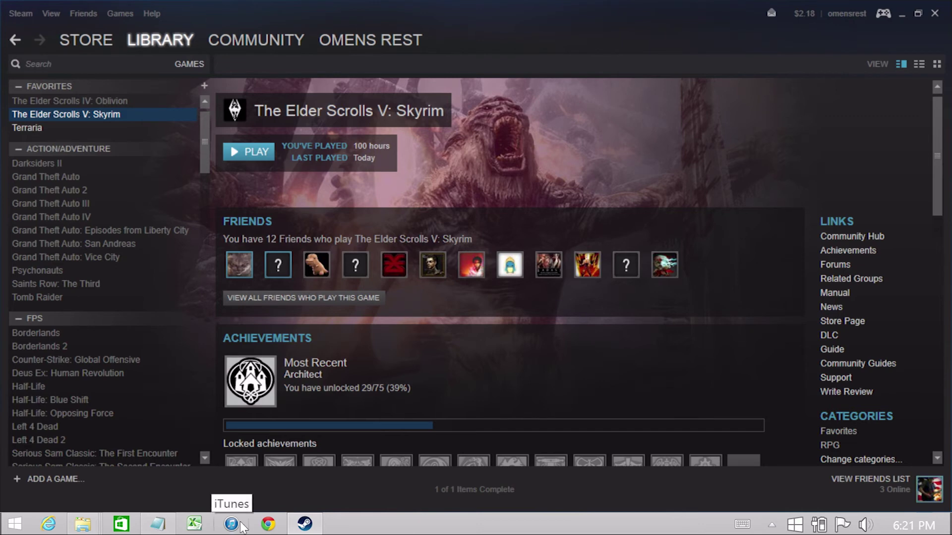
Switch to the Skyrim installation folder in File Explorer and open its Data folder.
{"action": "mouse_move", "coordinate": [83, 525]}
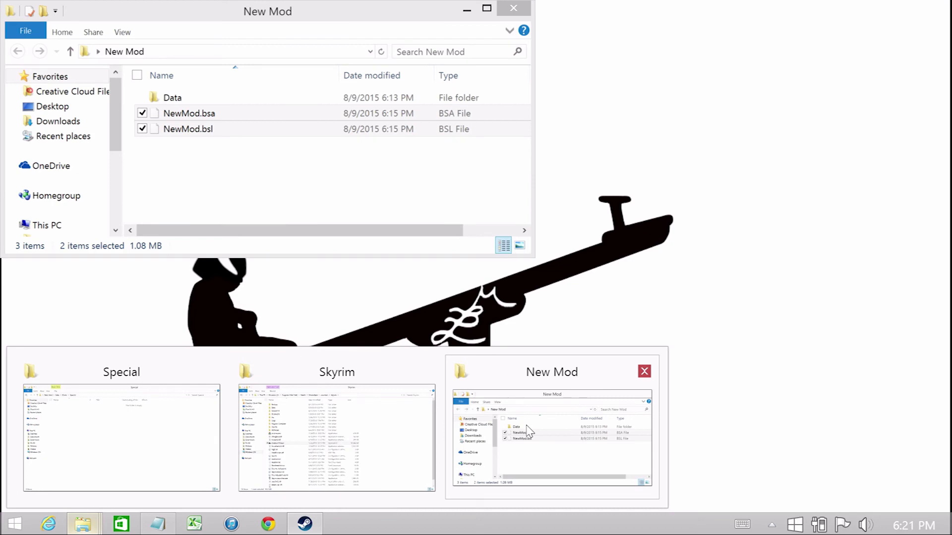
{"action": "left_click", "coordinate": [525, 425]}
{"action": "mouse_move", "coordinate": [100, 520]}
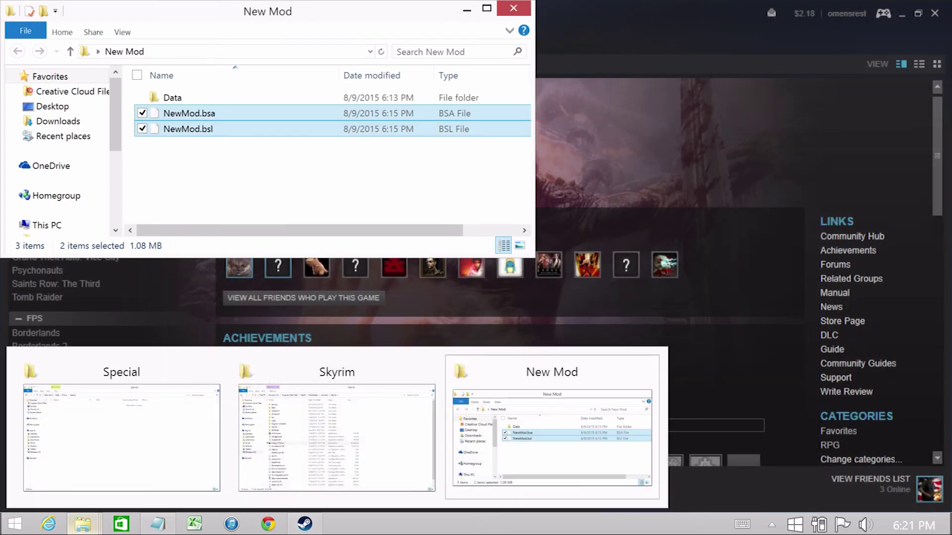
{"action": "left_click", "coordinate": [321, 449]}
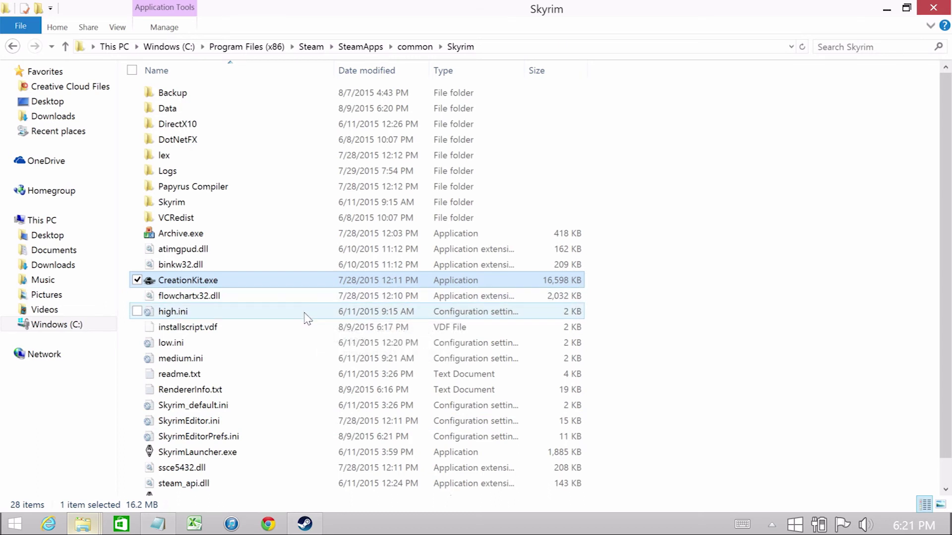
{"action": "scroll", "coordinate": [296, 300], "scroll_direction": "down", "scroll_amount": 1}
{"action": "scroll", "coordinate": [298, 304], "scroll_direction": "up", "scroll_amount": 1}
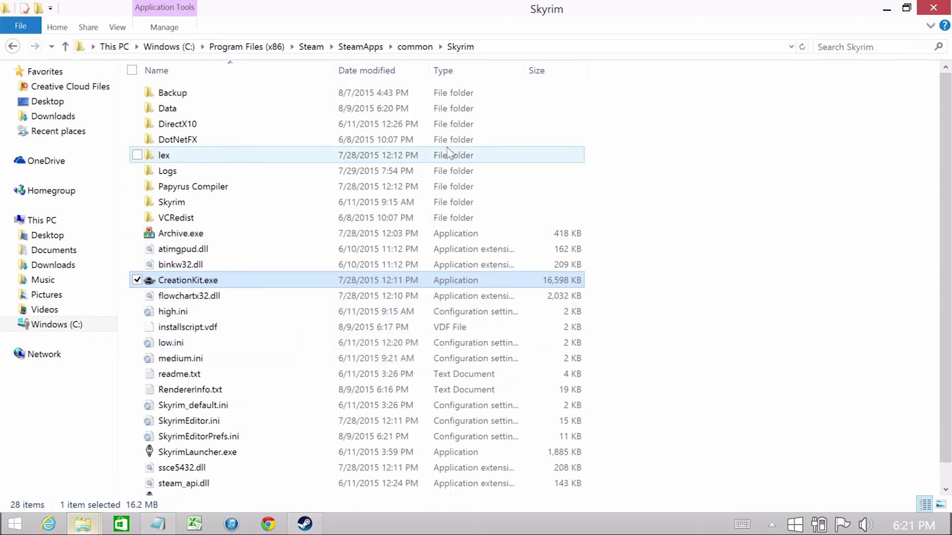
{"action": "scroll", "coordinate": [258, 361], "scroll_direction": "down", "scroll_amount": 1}
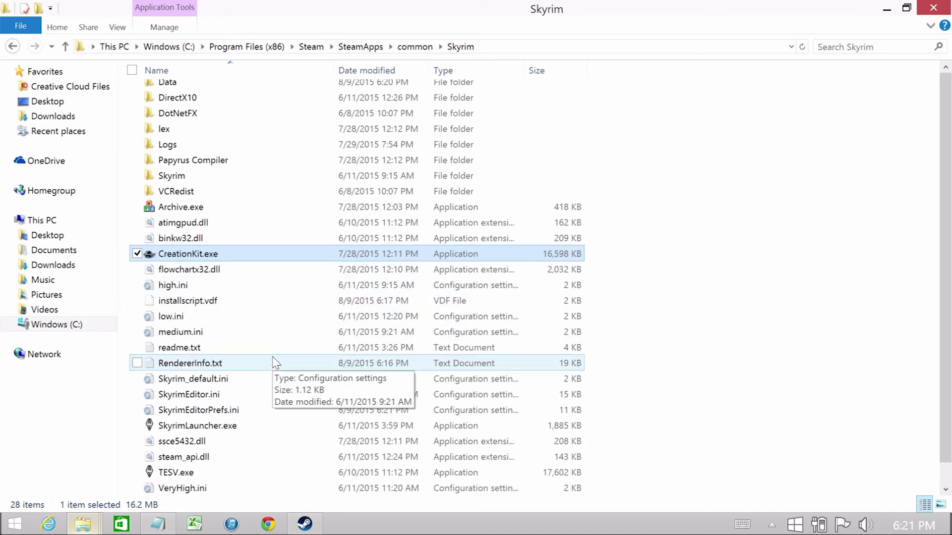
{"action": "scroll", "coordinate": [268, 359], "scroll_direction": "up", "scroll_amount": 1}
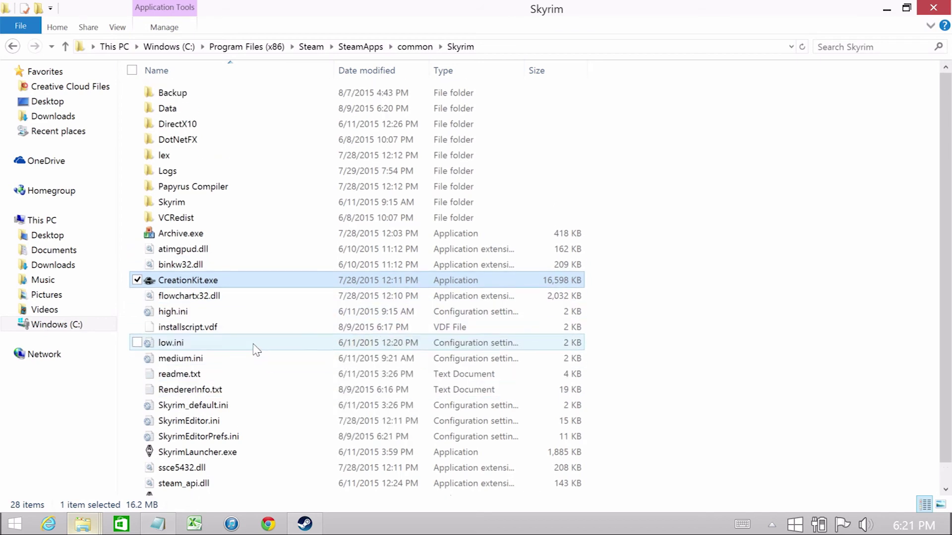
{"action": "double_click", "coordinate": [238, 108]}
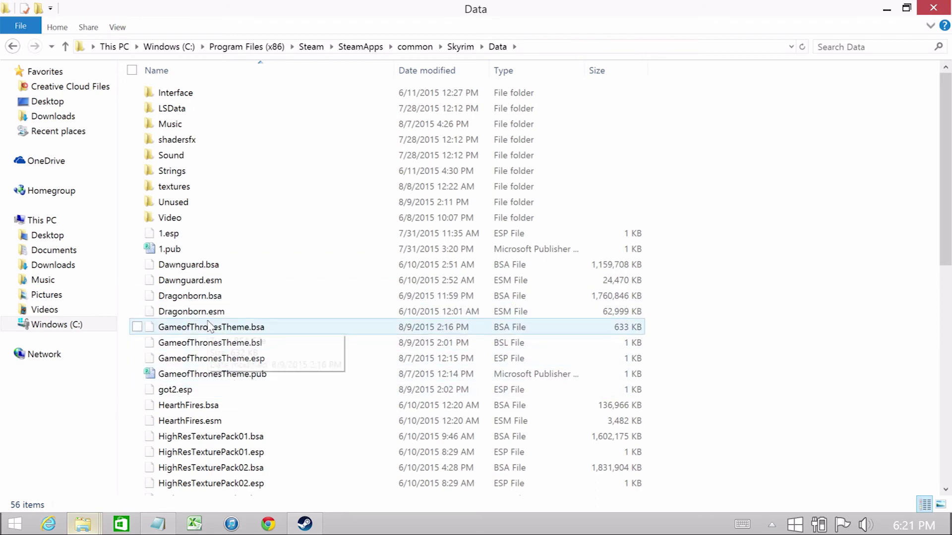
Move NewMod.bsa, NewMod.bsl, NewMod.esp and NewMod.pub from Data into its Unused subfolder, and put away the folder windows.
{"action": "scroll", "coordinate": [212, 365], "scroll_direction": "down", "scroll_amount": 4}
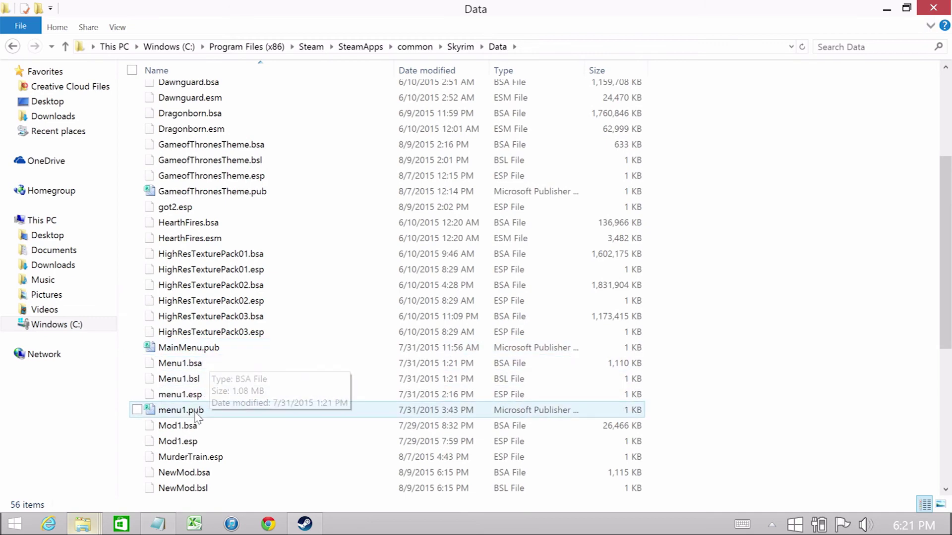
{"action": "scroll", "coordinate": [171, 412], "scroll_direction": "down", "scroll_amount": 1}
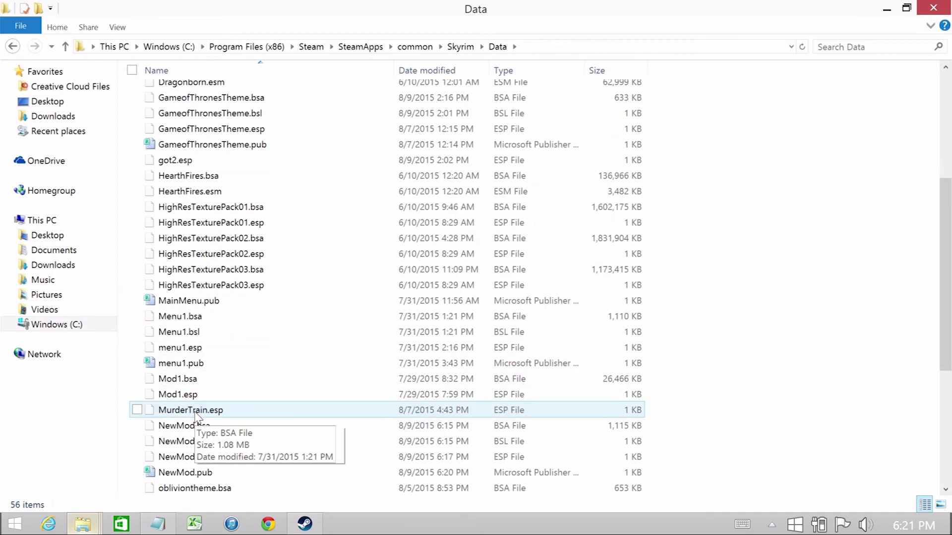
{"action": "left_click", "coordinate": [137, 426]}
{"action": "left_click", "coordinate": [137, 440]}
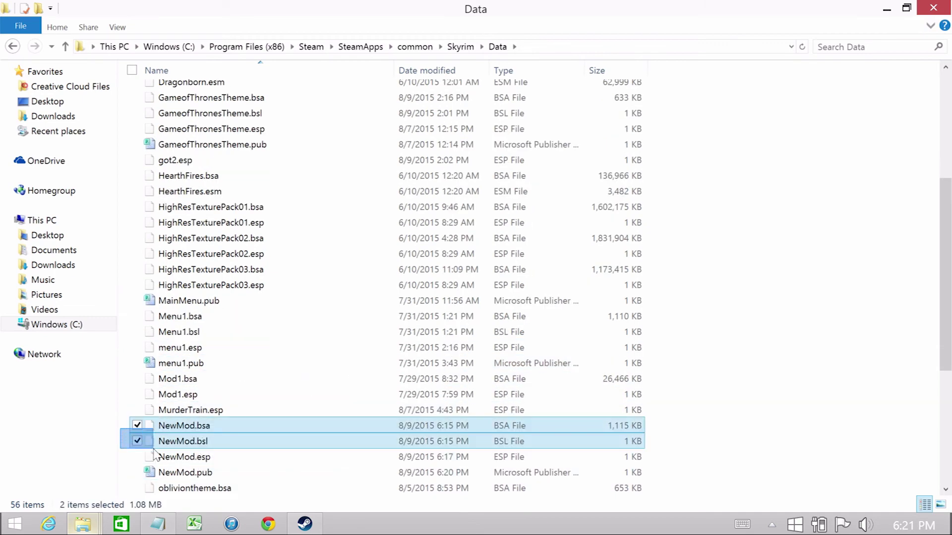
{"action": "left_click", "coordinate": [137, 457]}
{"action": "left_click", "coordinate": [138, 472]}
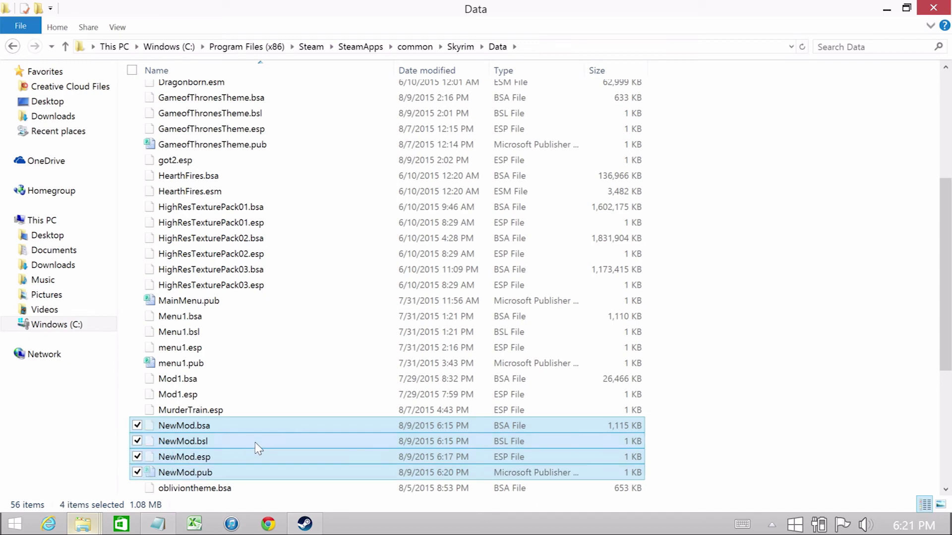
{"action": "scroll", "coordinate": [268, 436], "scroll_direction": "up", "scroll_amount": 5}
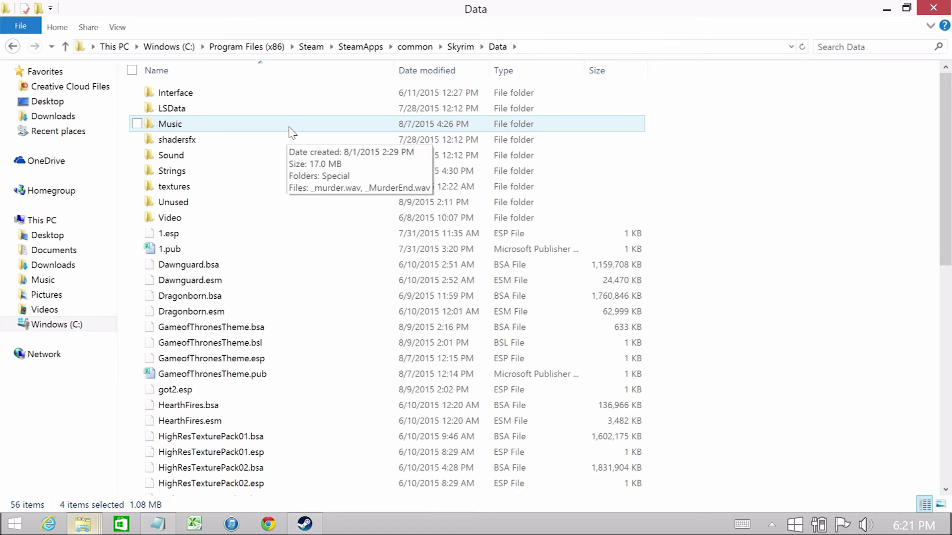
{"action": "double_click", "coordinate": [197, 208]}
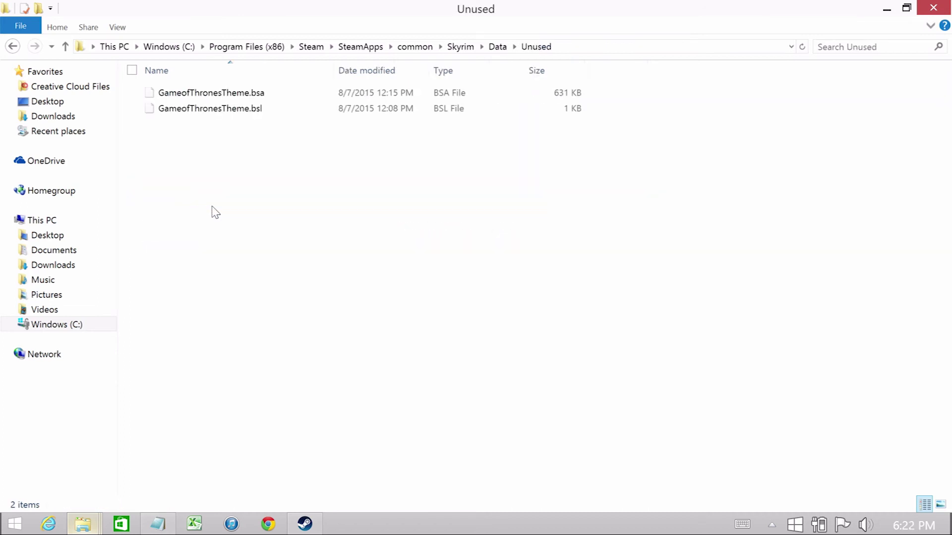
{"action": "key", "text": "ctrl+v"}
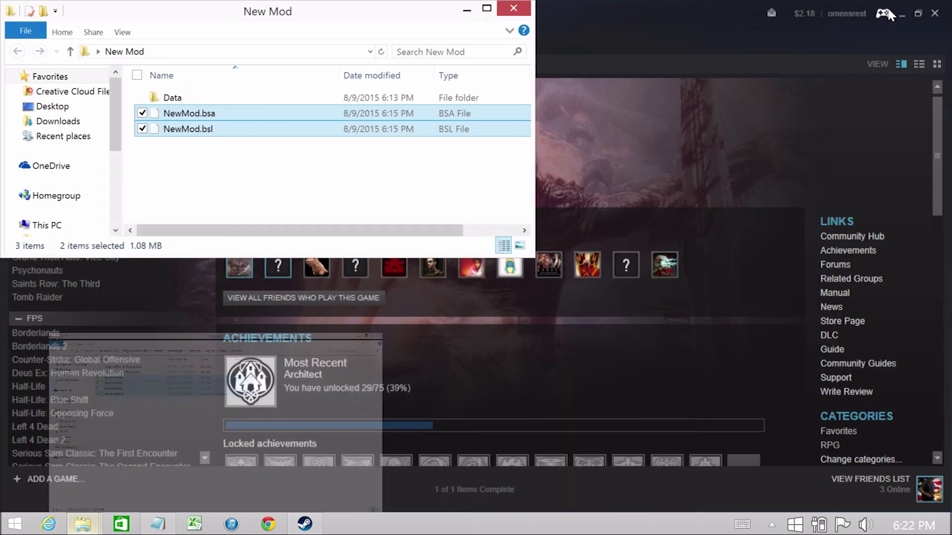
{"action": "left_click", "coordinate": [886, 9]}
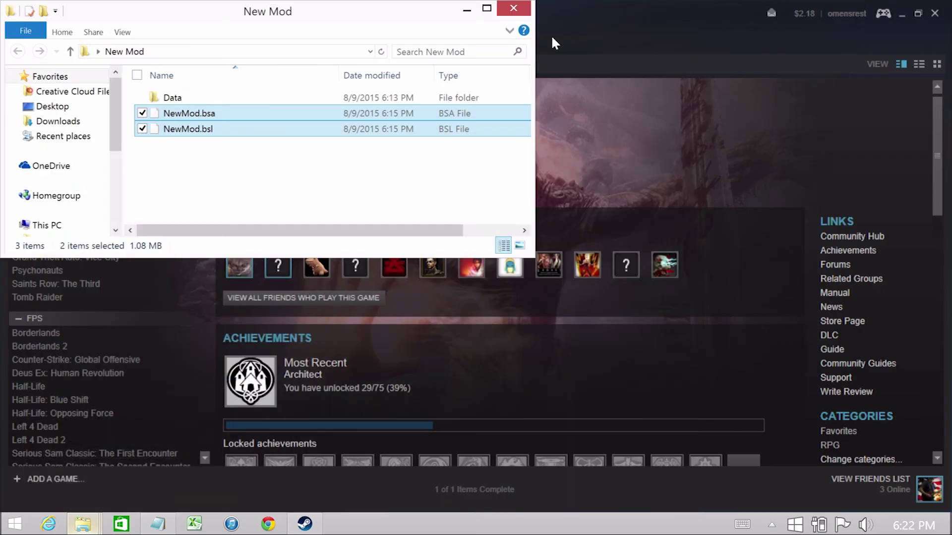
{"action": "left_click", "coordinate": [514, 10]}
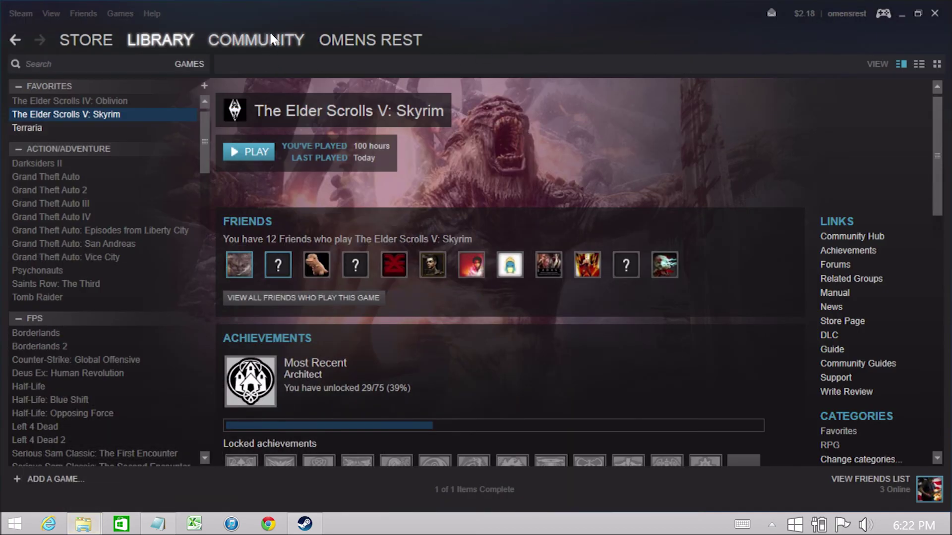
Open the Steam Workshop and go to the account's own Workshop files.
{"action": "mouse_move", "coordinate": [267, 38]}
{"action": "left_click", "coordinate": [239, 93]}
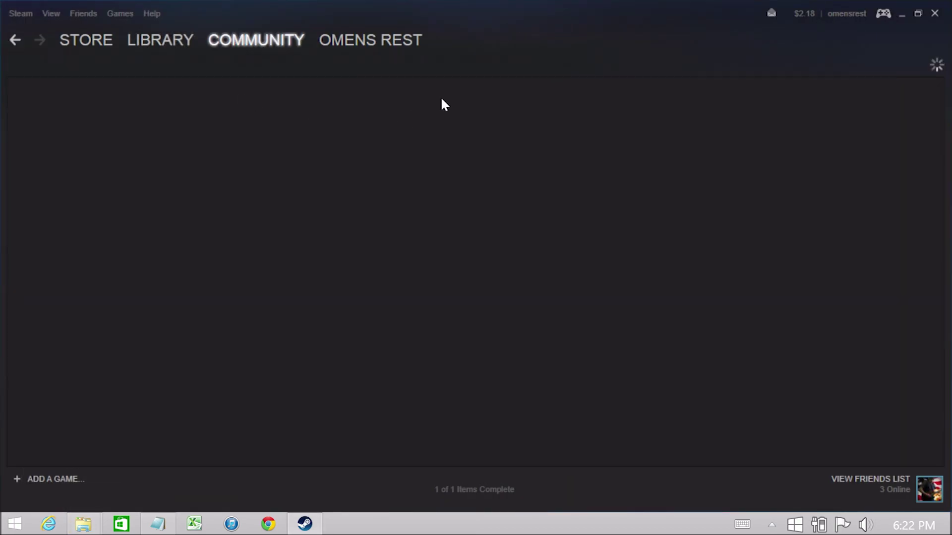
{"action": "scroll", "coordinate": [681, 178], "scroll_direction": "down", "scroll_amount": 5}
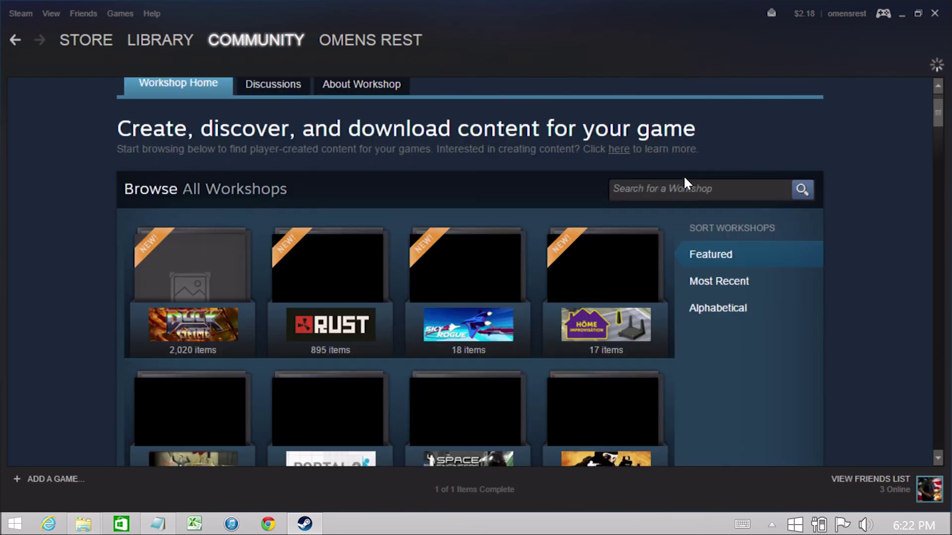
{"action": "scroll", "coordinate": [690, 179], "scroll_direction": "down", "scroll_amount": 2}
{"action": "scroll", "coordinate": [701, 196], "scroll_direction": "up", "scroll_amount": 7}
{"action": "scroll", "coordinate": [702, 206], "scroll_direction": "down", "scroll_amount": 7}
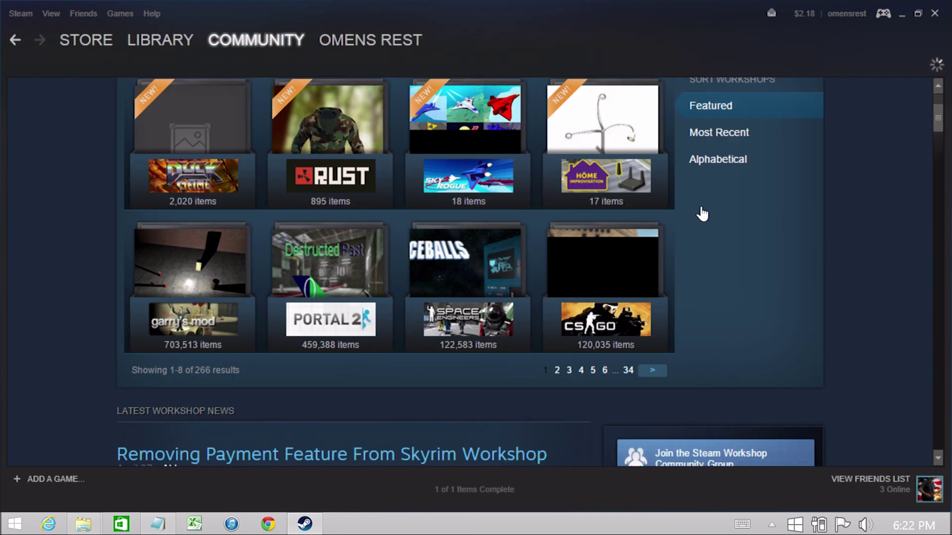
{"action": "scroll", "coordinate": [699, 209], "scroll_direction": "down", "scroll_amount": 9}
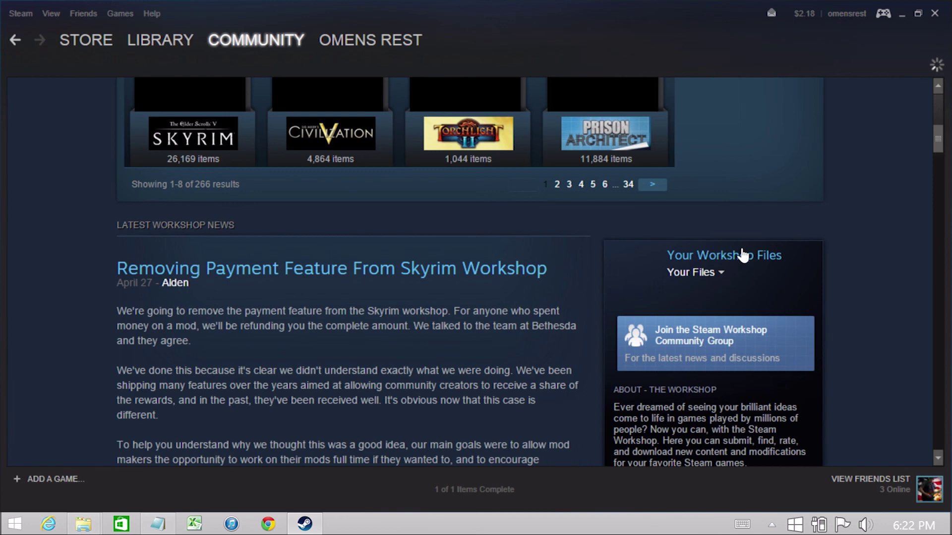
{"action": "left_click", "coordinate": [714, 261]}
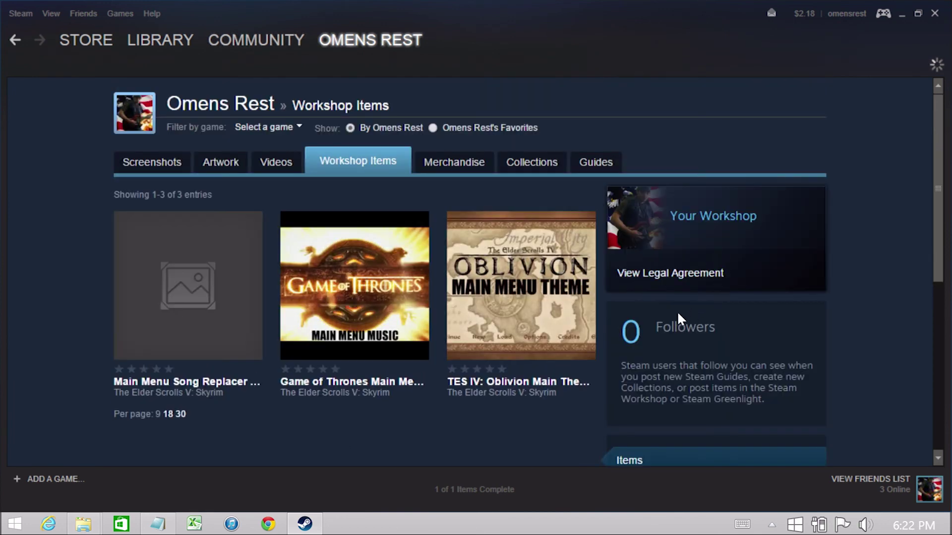
Open the Main Menu Song Replacer Acoustic Workshop item and subscribe to it.
{"action": "scroll", "coordinate": [680, 311], "scroll_direction": "down", "scroll_amount": 2}
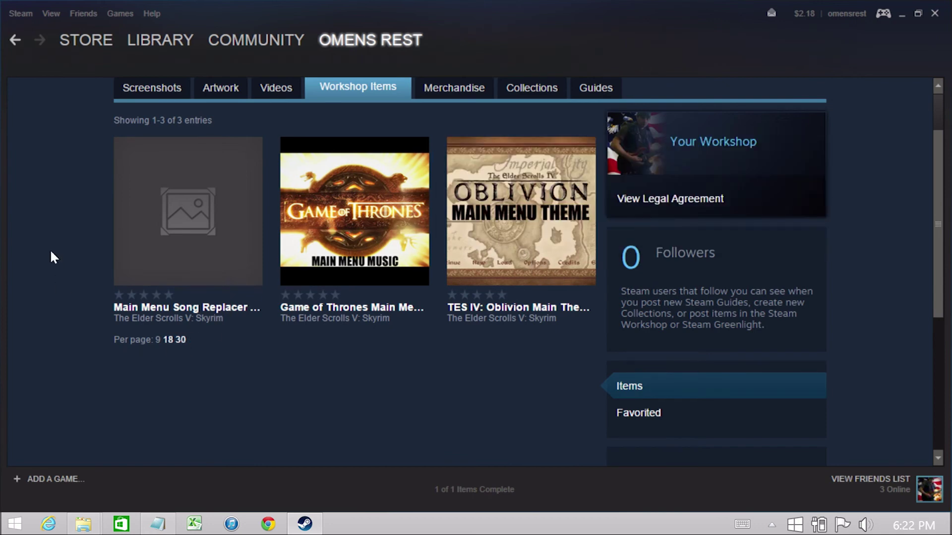
{"action": "left_click", "coordinate": [176, 201]}
{"action": "scroll", "coordinate": [177, 191], "scroll_direction": "down", "scroll_amount": 1}
{"action": "scroll", "coordinate": [168, 188], "scroll_direction": "down", "scroll_amount": 6}
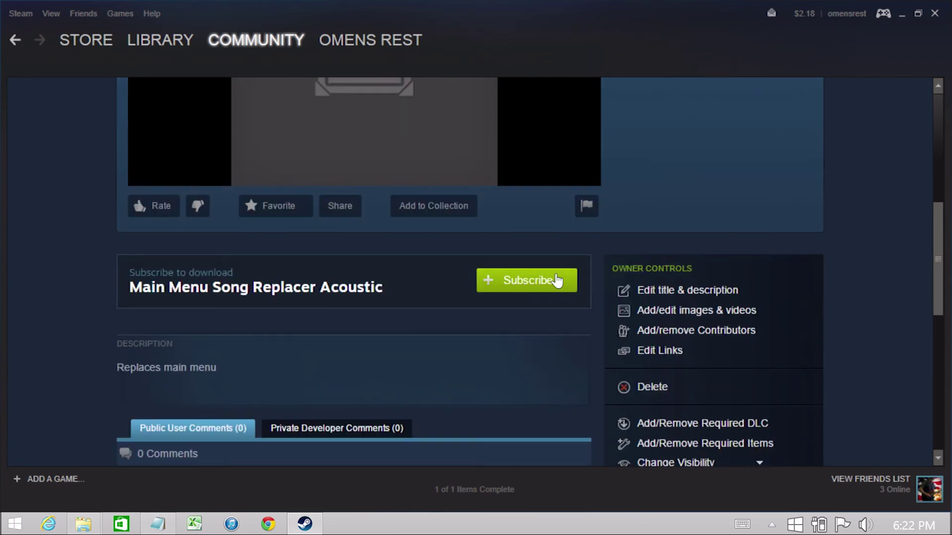
{"action": "left_click", "coordinate": [562, 285]}
{"action": "scroll", "coordinate": [643, 342], "scroll_direction": "down", "scroll_amount": 1}
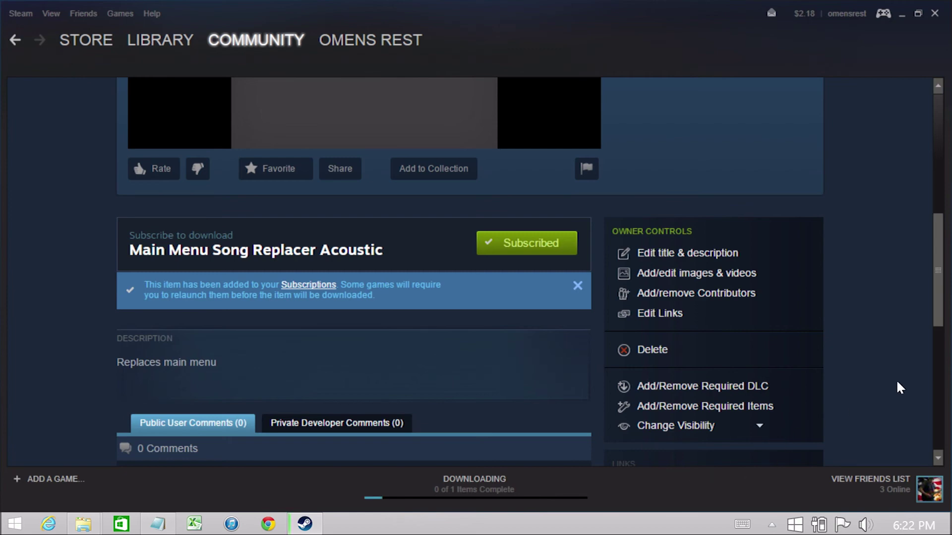
{"action": "scroll", "coordinate": [896, 380], "scroll_direction": "up", "scroll_amount": 5}
{"action": "scroll", "coordinate": [896, 379], "scroll_direction": "down", "scroll_amount": 4}
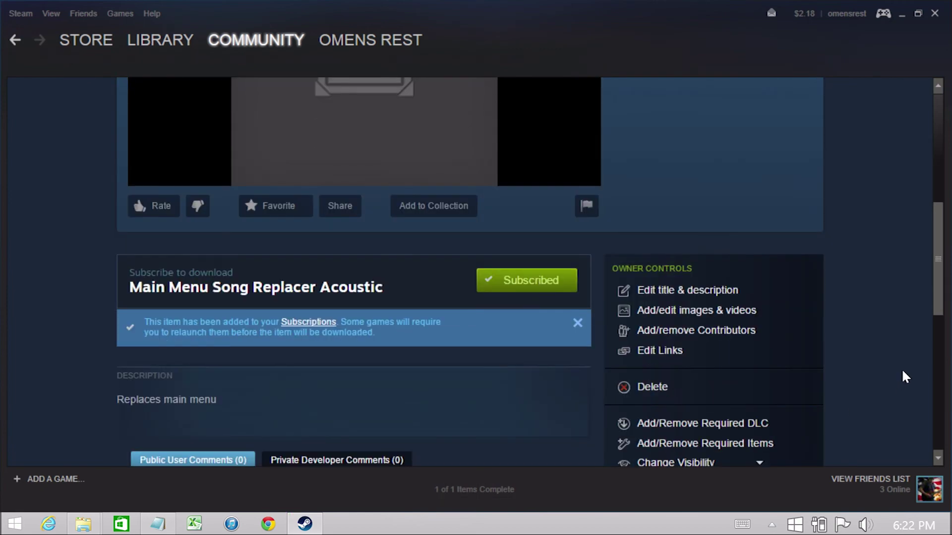
Launch Skyrim from the library, reviewing the launcher's data files for the subscribed mod before starting play.
{"action": "left_click", "coordinate": [155, 41]}
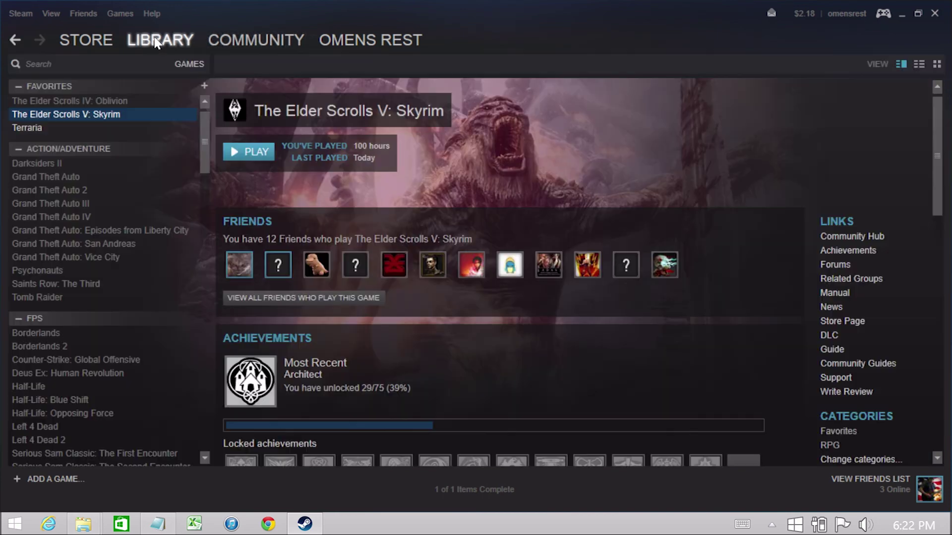
{"action": "left_click", "coordinate": [255, 151]}
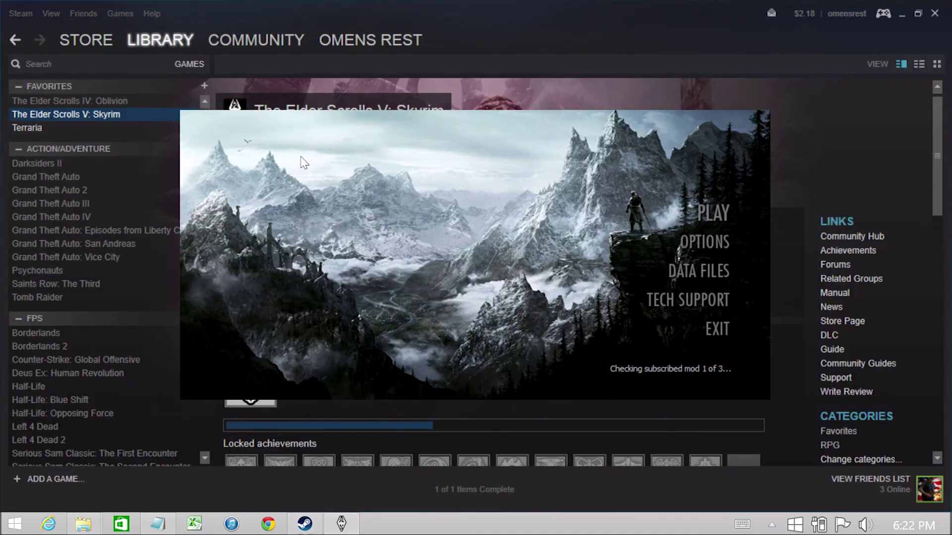
{"action": "left_click", "coordinate": [717, 270]}
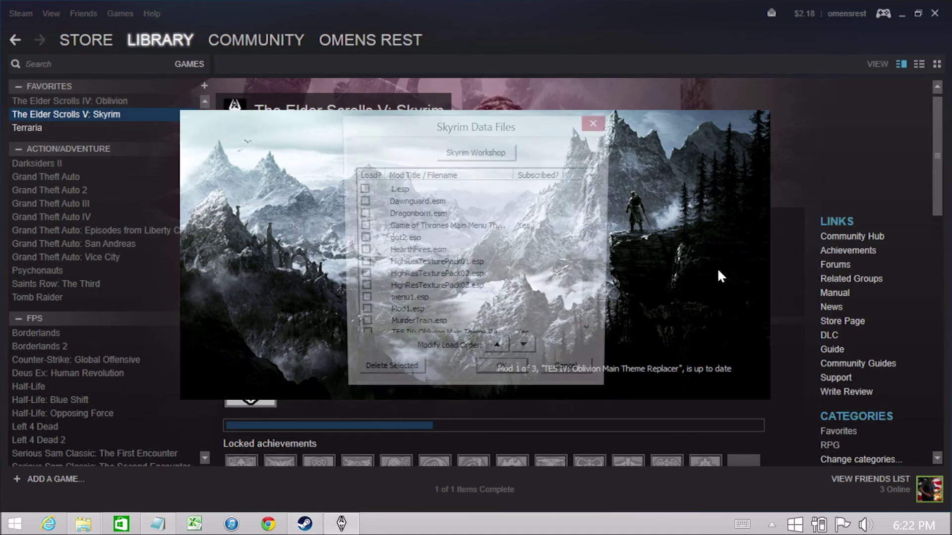
{"action": "left_click_drag", "start_coordinate": [432, 126], "coordinate": [199, 118]}
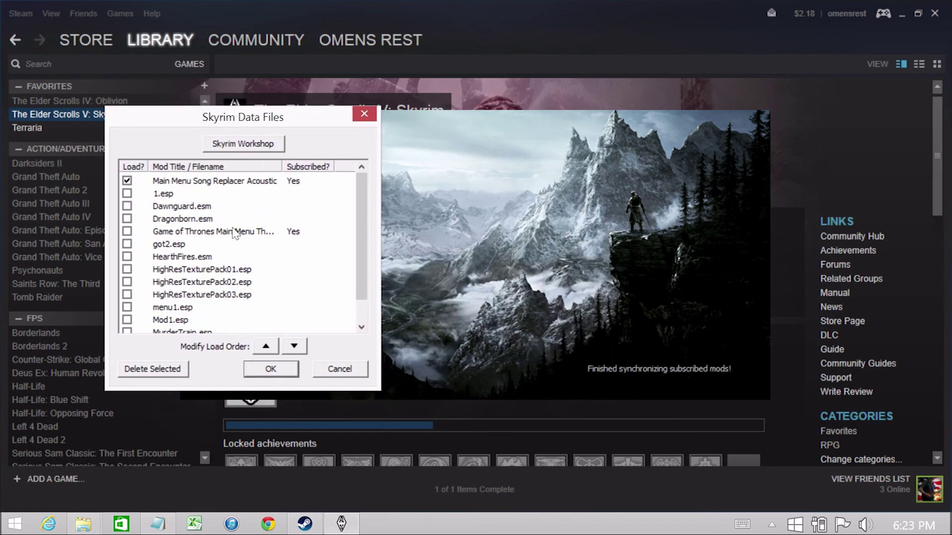
{"action": "left_click_drag", "start_coordinate": [359, 261], "coordinate": [346, 203]}
{"action": "left_click", "coordinate": [257, 368]}
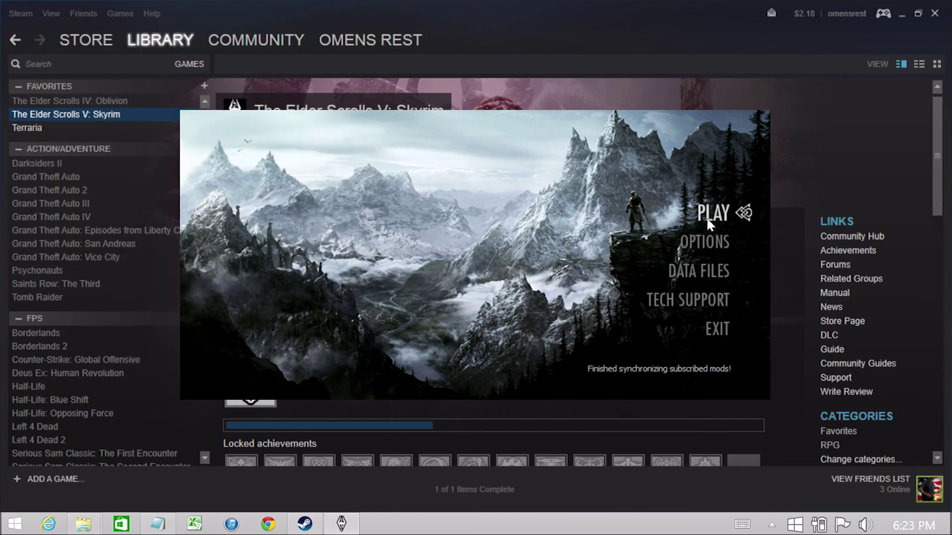
{"action": "left_click", "coordinate": [714, 214]}
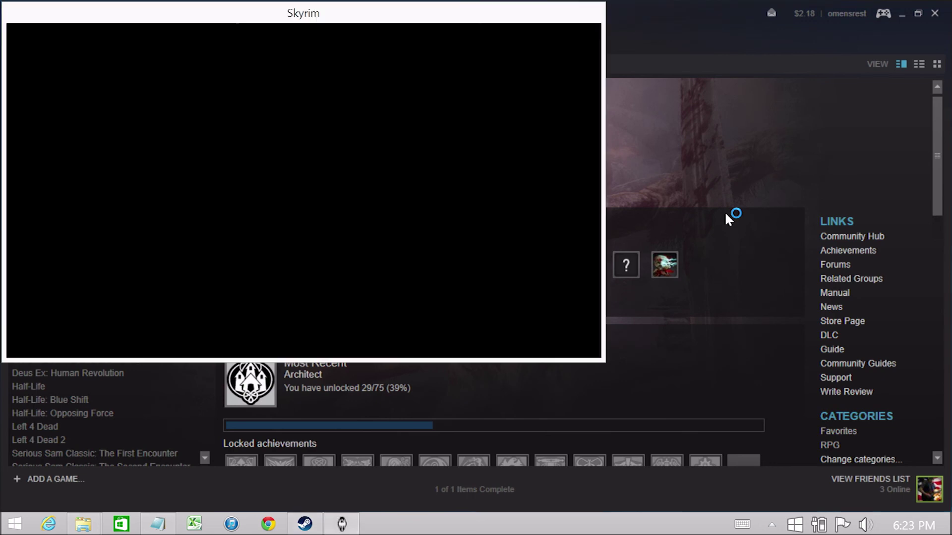